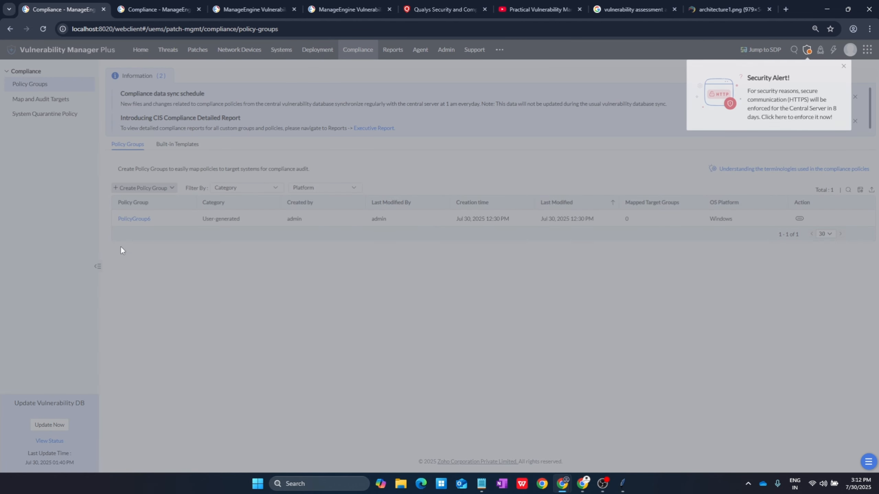
# Dismiss the security alert and start a new compliance audit under Map and Audit Targets.
pyautogui.click(843, 67)
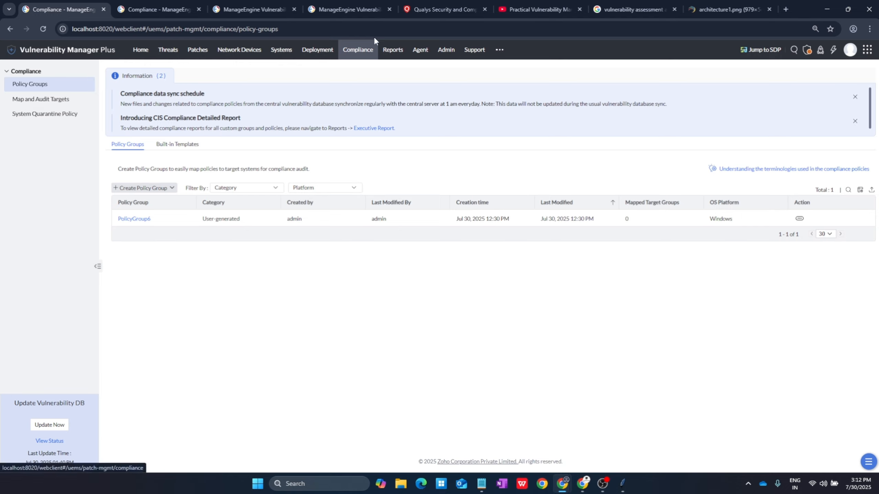
pyautogui.click(358, 51)
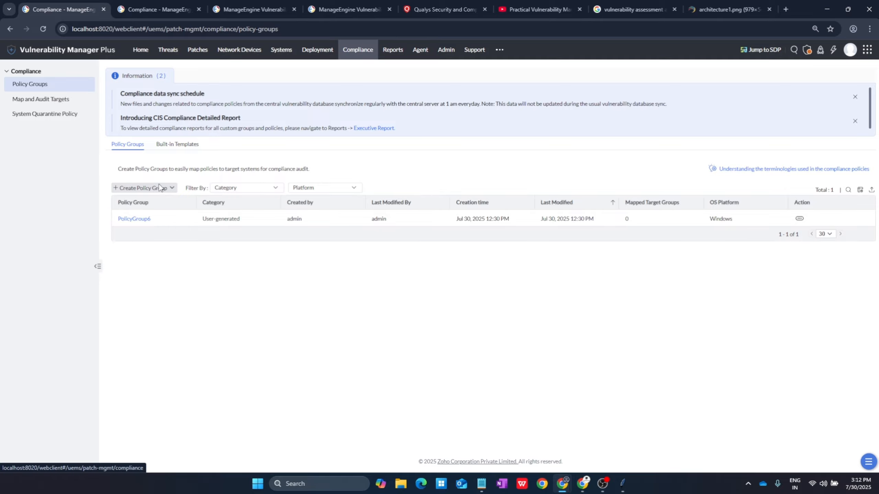
pyautogui.click(81, 99)
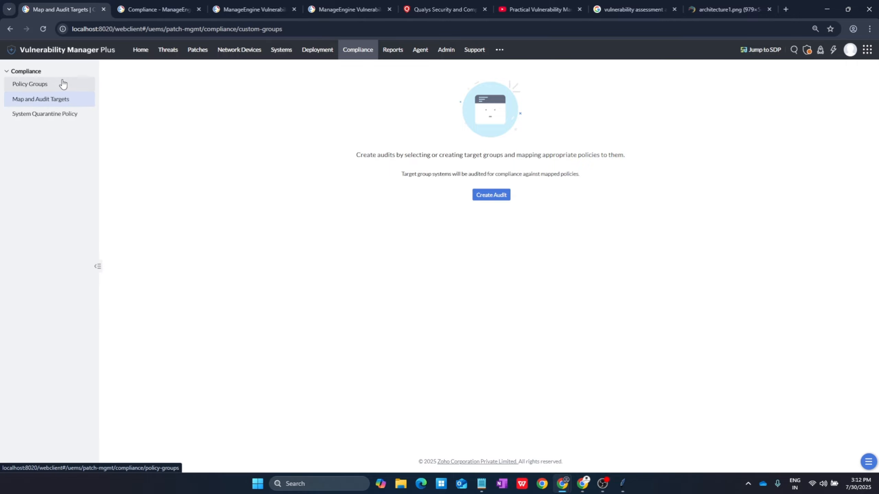
pyautogui.click(486, 198)
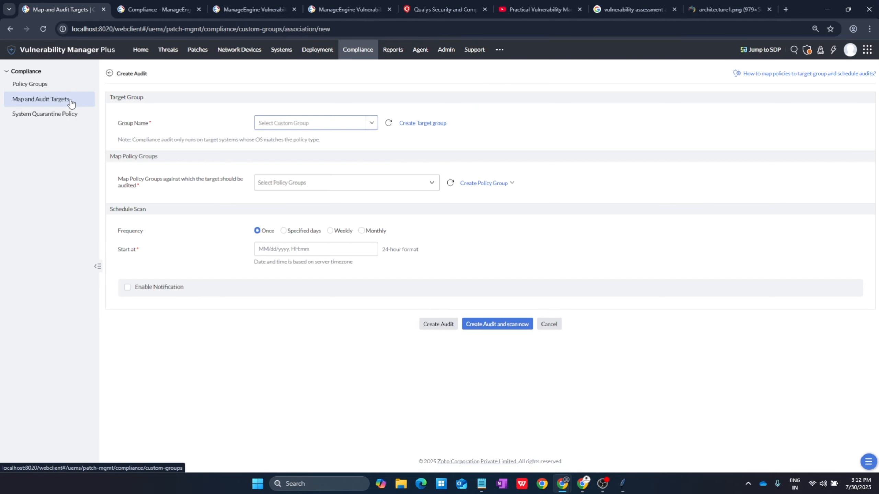
pyautogui.click(371, 123)
pyautogui.click(373, 124)
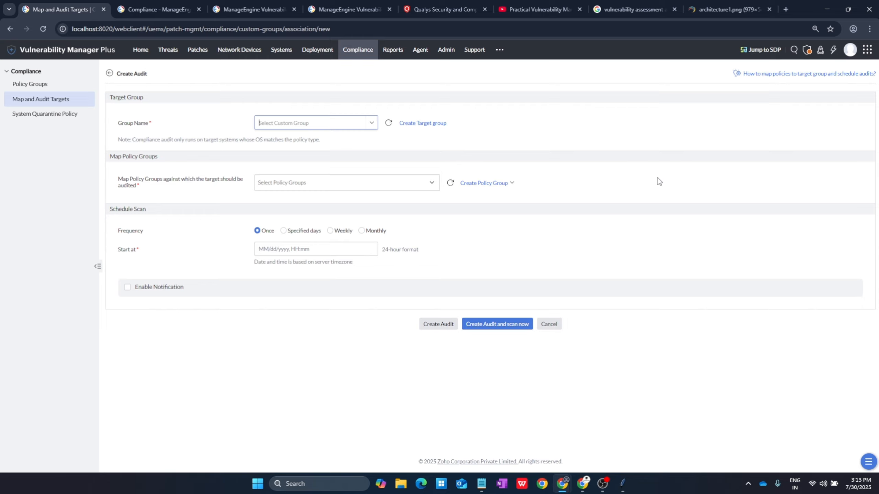
# Start a new target computer group for the audit and name it Windows_Systems.
pyautogui.click(420, 123)
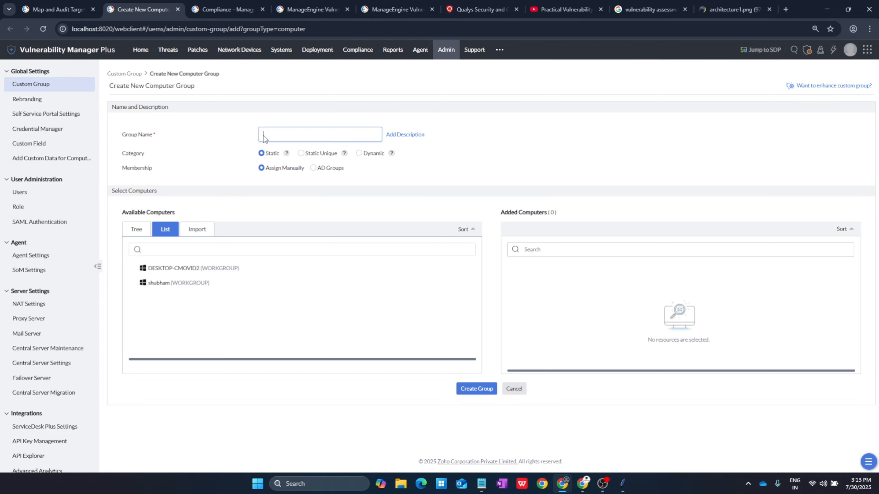
pyautogui.click(268, 136)
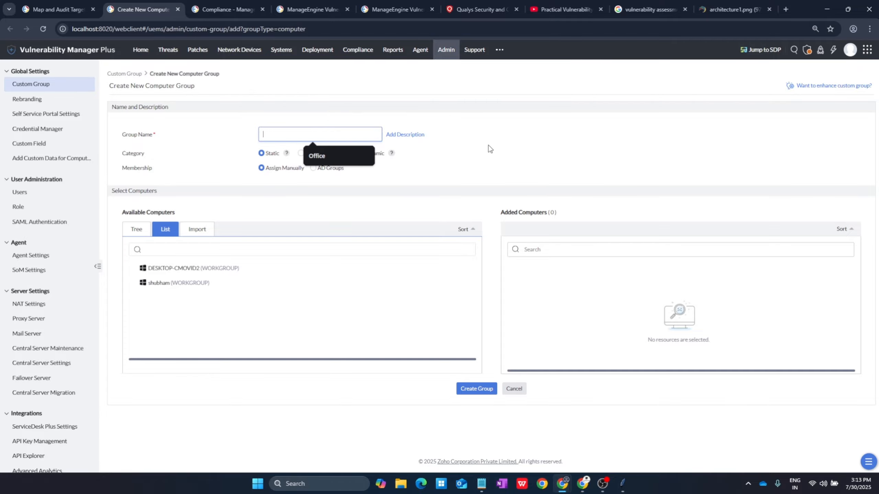
pyautogui.click(501, 138)
pyautogui.click(338, 134)
pyautogui.write('Windows_Systems')
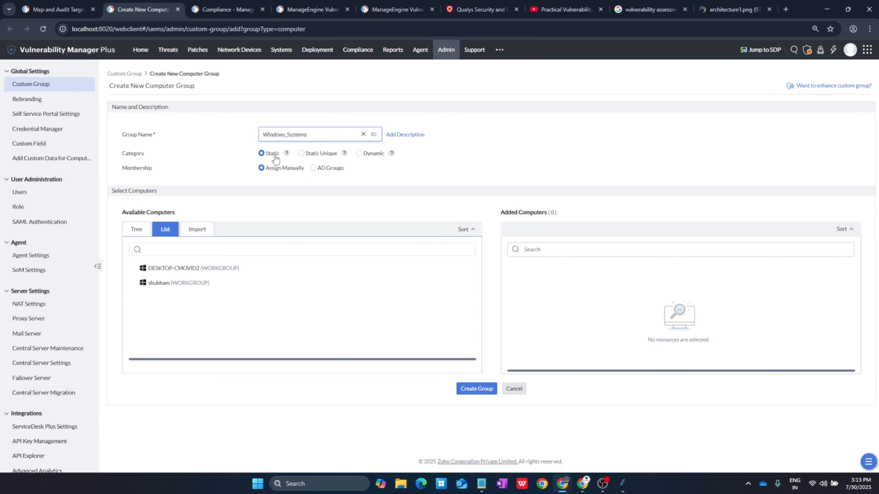
# Add both available computers to the static Windows_Systems group and create the group.
pyautogui.moveTo(224, 275); pyautogui.dragTo(623, 278)
pyautogui.moveTo(182, 274); pyautogui.dragTo(604, 314)
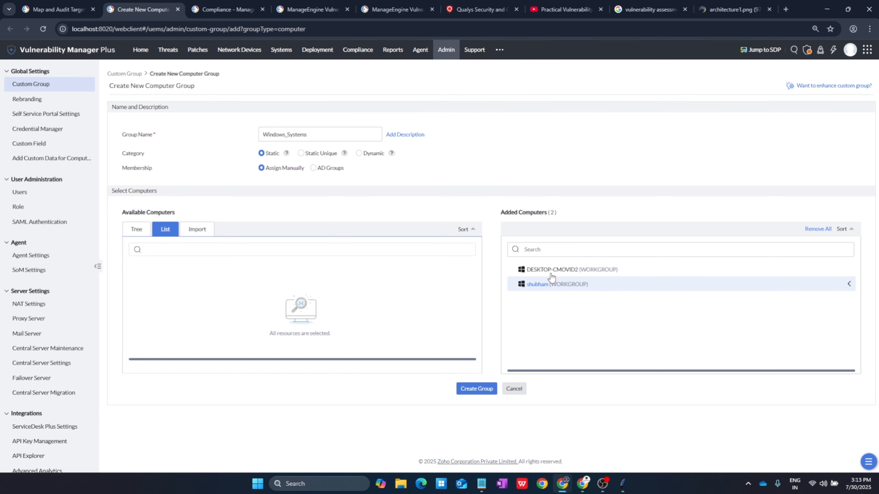
pyautogui.click(480, 398)
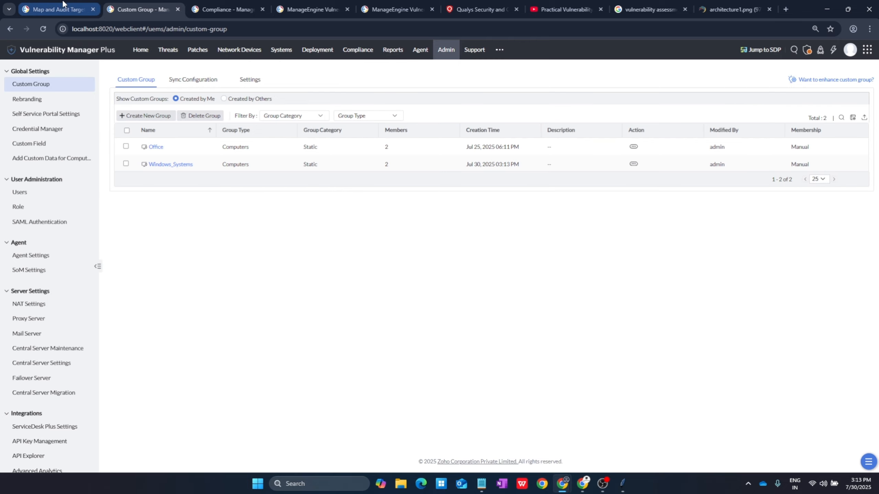
# Refresh the custom group list in the audit form and select Windows_Systems as the target group.
pyautogui.click(63, 1)
pyautogui.click(388, 123)
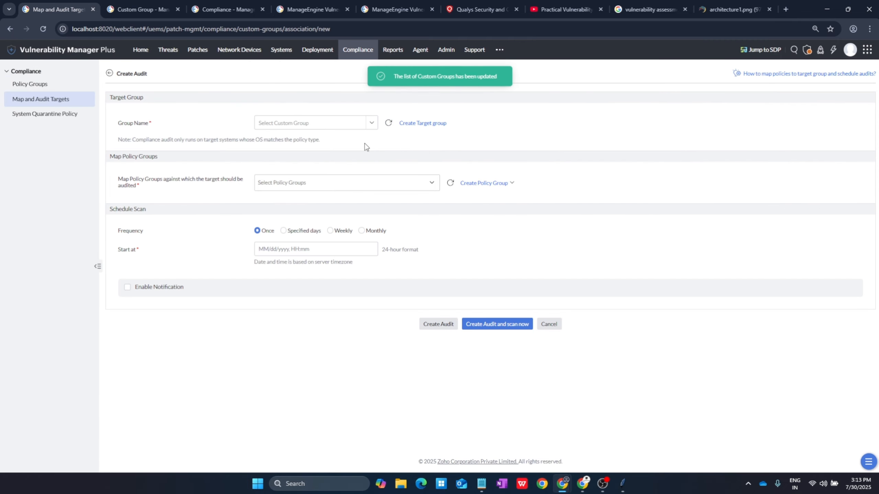
pyautogui.click(360, 123)
pyautogui.scroll(-2, 299, 178)
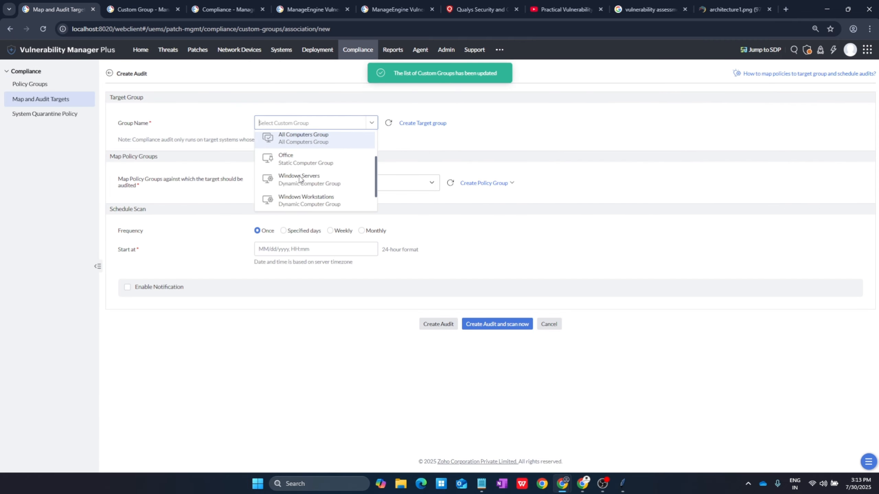
pyautogui.click(331, 177)
pyautogui.click(371, 123)
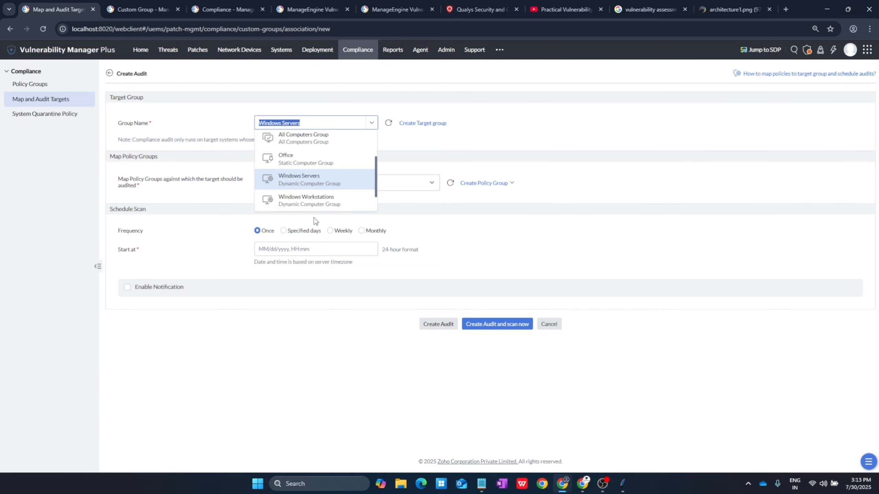
pyautogui.scroll(-1, 322, 194)
pyautogui.scroll(1, 323, 194)
pyautogui.scroll(-2, 323, 194)
pyautogui.click(332, 198)
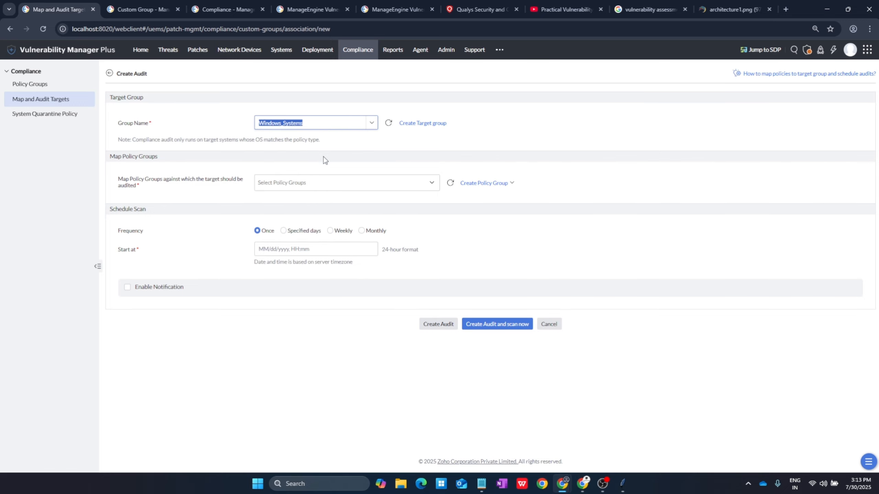
pyautogui.click(325, 138)
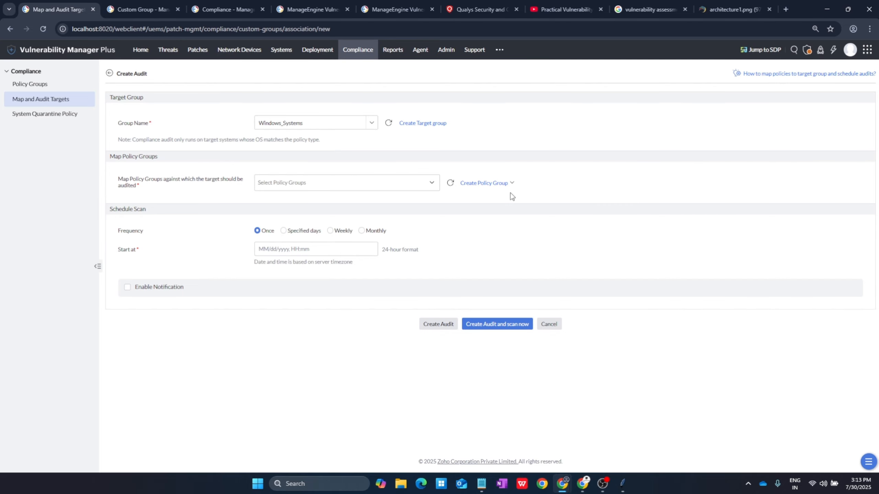
# Start a new Windows policy group for the audit and name it PolicyGroup_Windows_Systems.
pyautogui.click(495, 182)
pyautogui.click(493, 195)
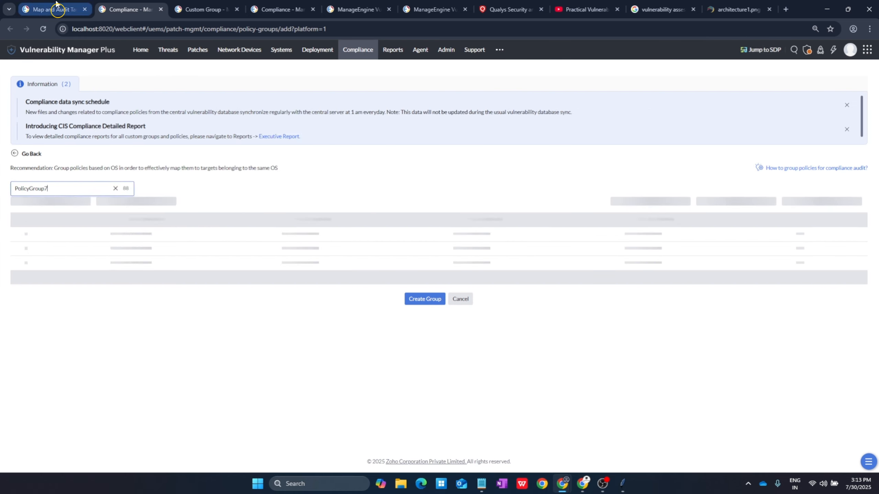
pyautogui.click(59, 9)
pyautogui.click(135, 4)
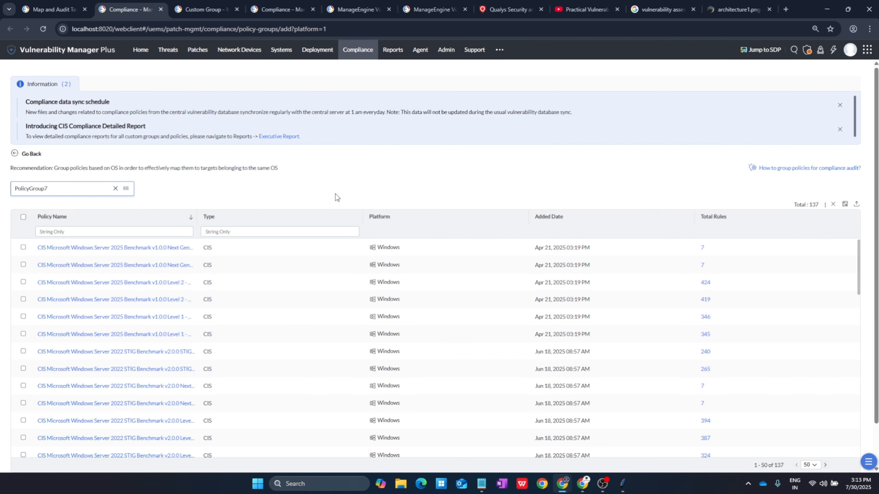
pyautogui.scroll(-2, 345, 191)
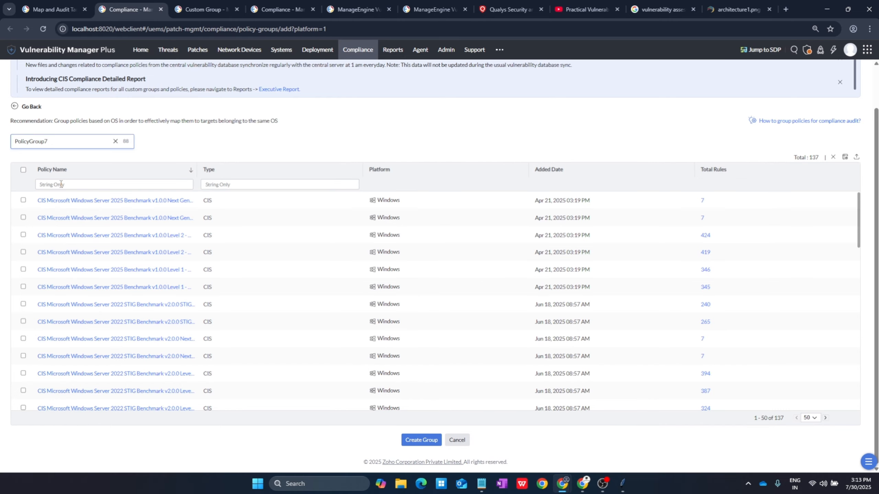
pyautogui.scroll(2, 269, 131)
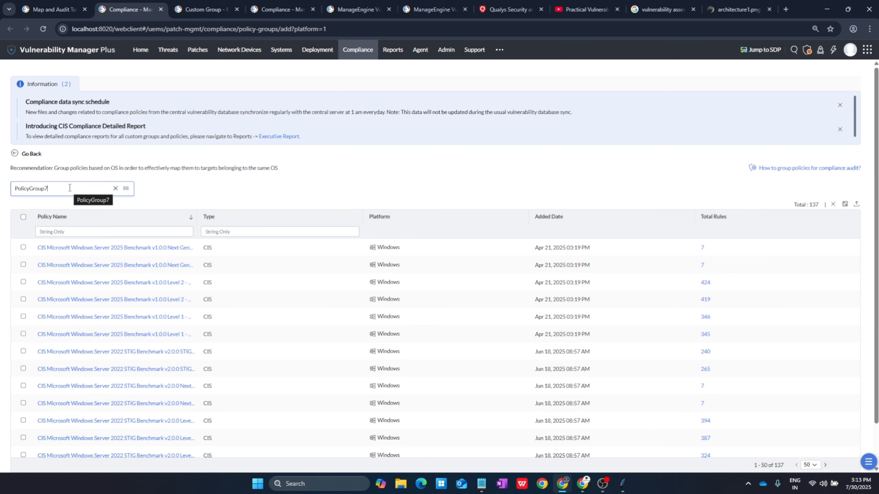
pyautogui.scroll(-8, 329, 277)
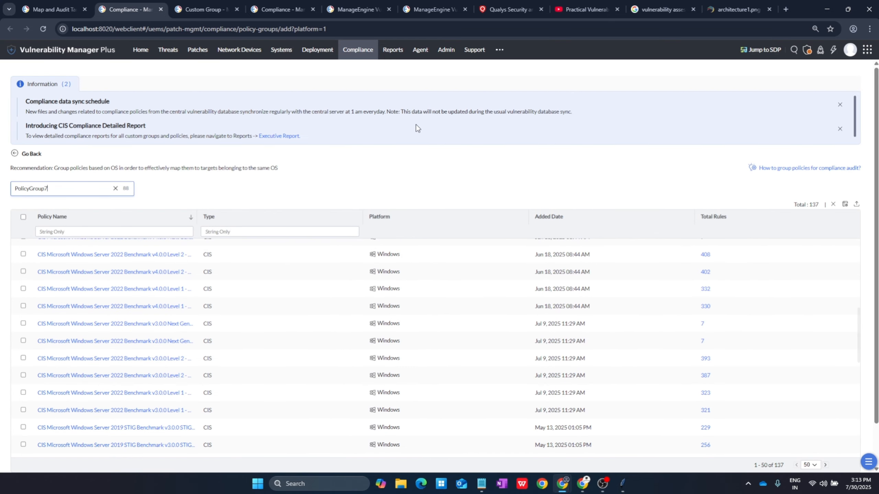
pyautogui.scroll(-8, 374, 349)
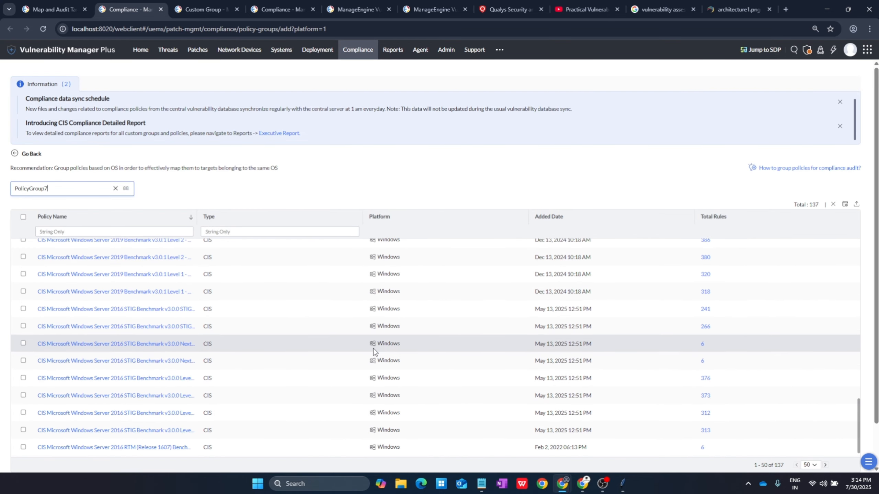
pyautogui.scroll(15, 374, 348)
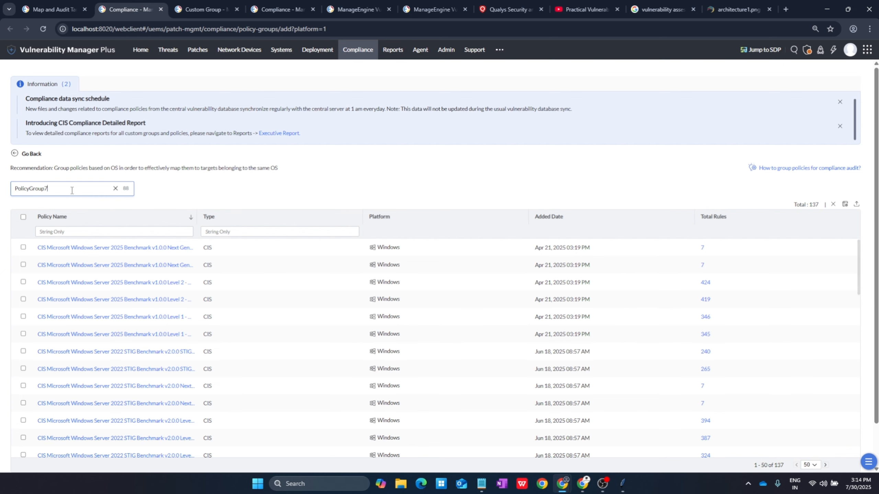
pyautogui.press('BackSpace')
pyautogui.write('_Windows_Systems')
pyautogui.click(246, 200)
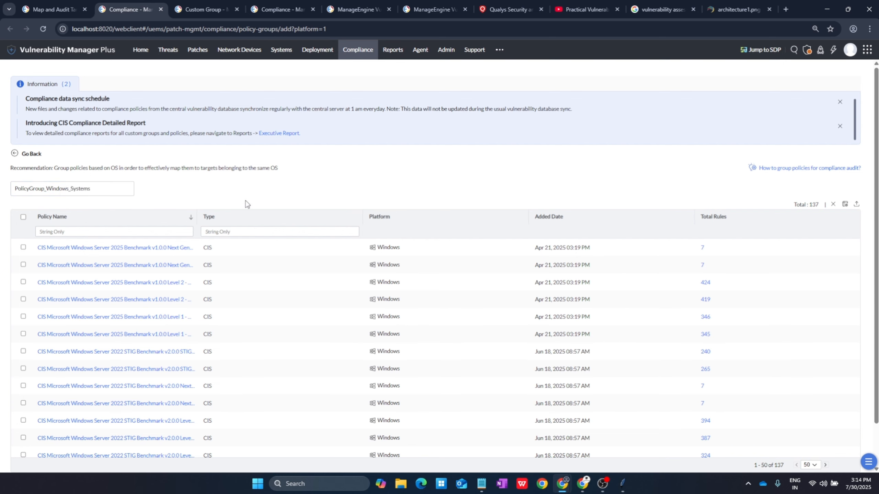
# Select all policies on the first page of the list and create the policy group with them.
pyautogui.scroll(-2, 245, 201)
pyautogui.click(23, 170)
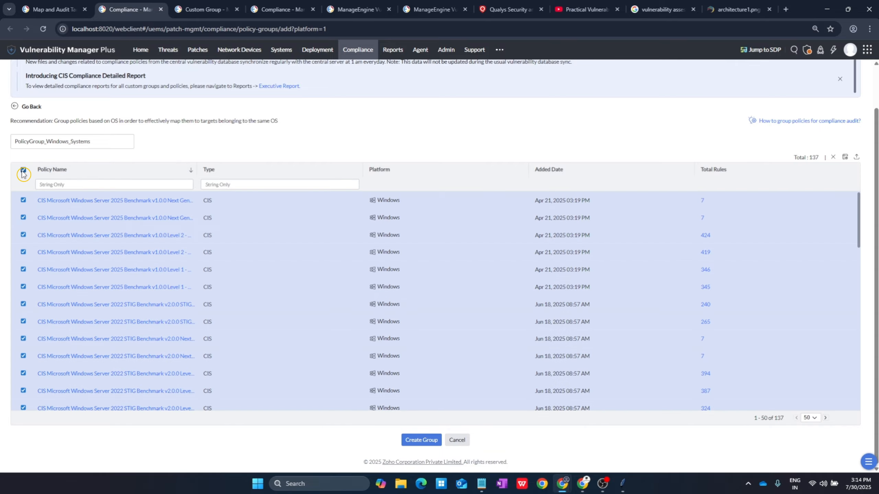
pyautogui.scroll(-15, 299, 258)
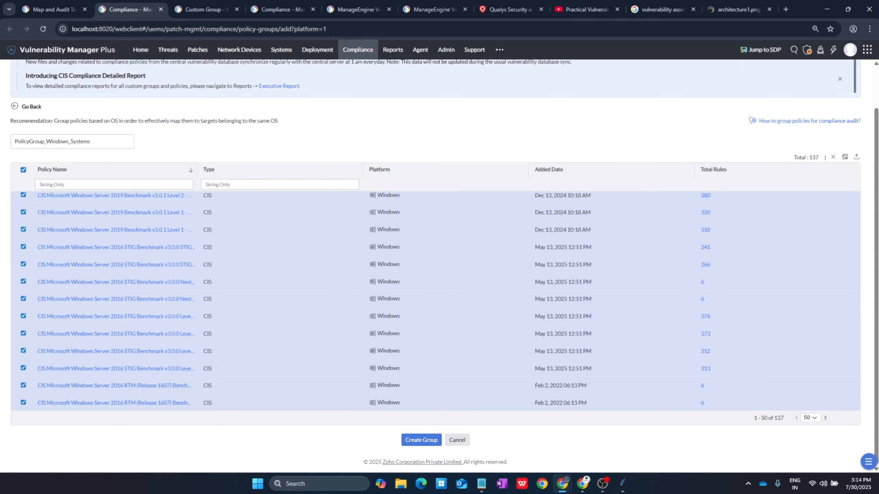
pyautogui.click(807, 418)
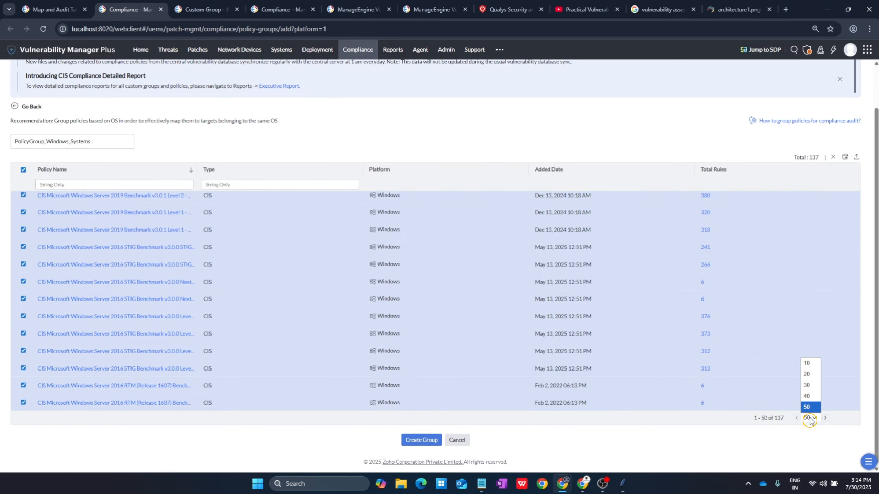
pyautogui.click(763, 445)
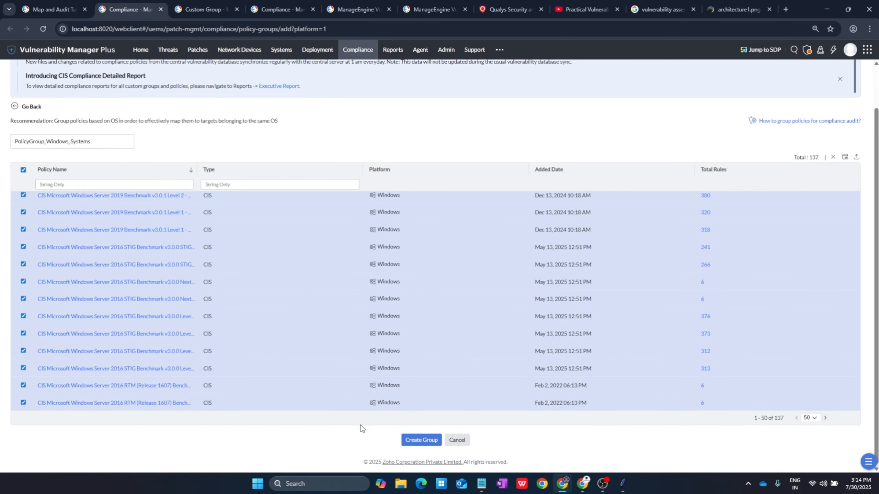
pyautogui.click(421, 440)
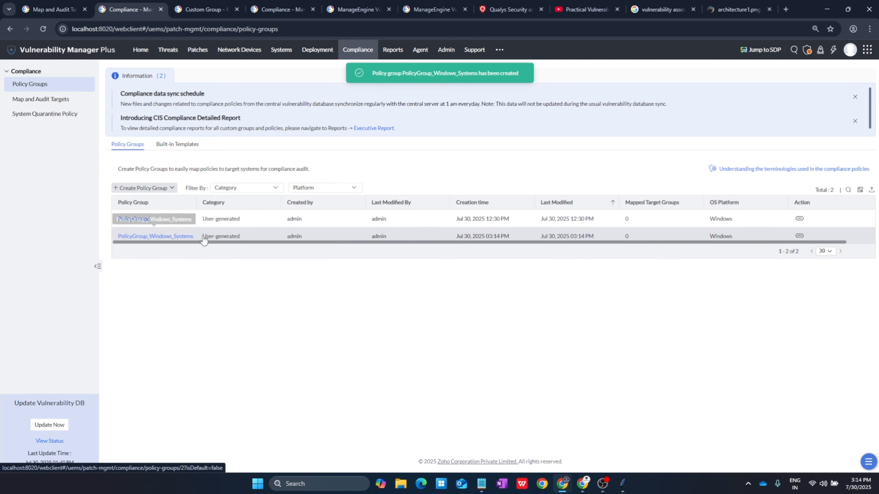
# Refresh the policy group list in the audit form and map PolicyGroup_Windows_Systems to the target.
pyautogui.click(54, 9)
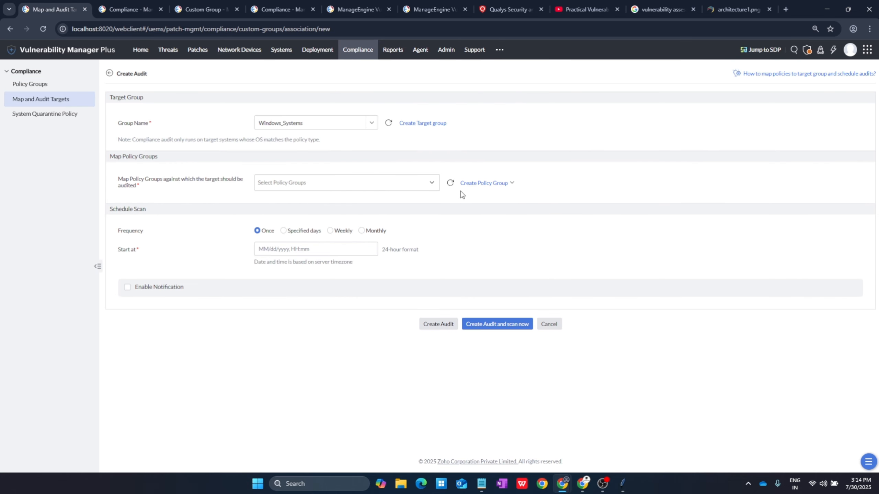
pyautogui.click(438, 182)
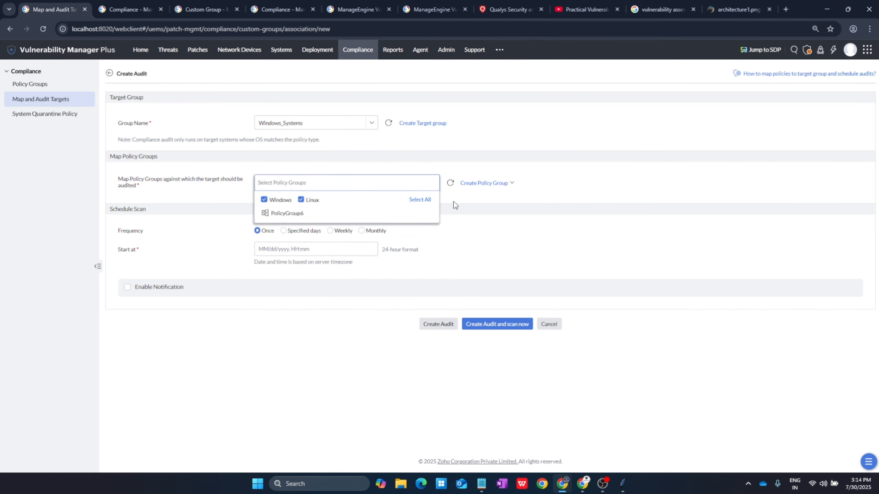
pyautogui.click(450, 183)
pyautogui.click(431, 182)
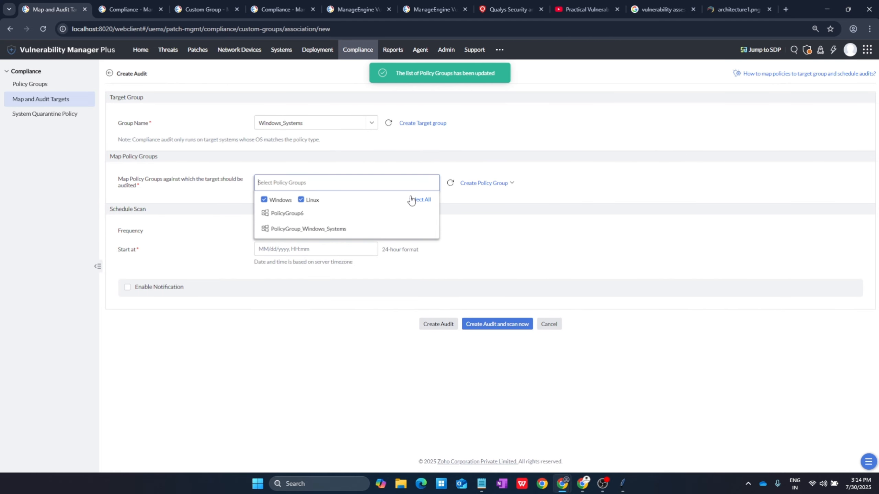
pyautogui.click(302, 230)
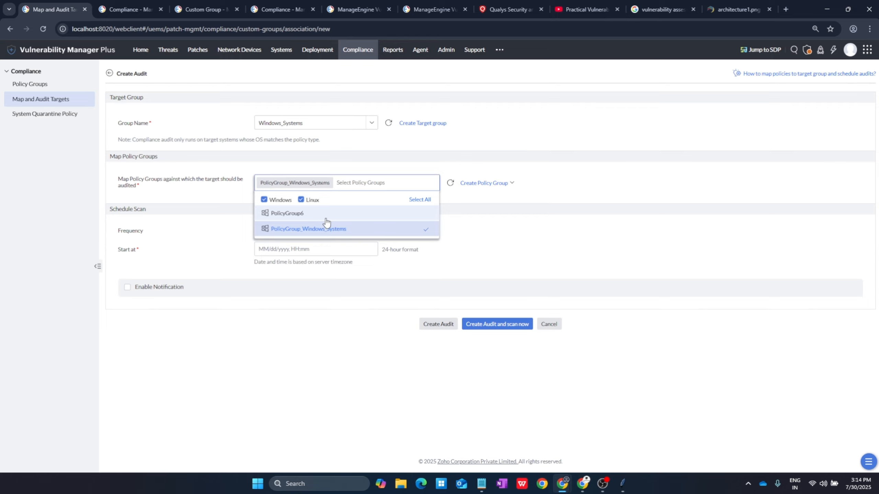
pyautogui.click(201, 192)
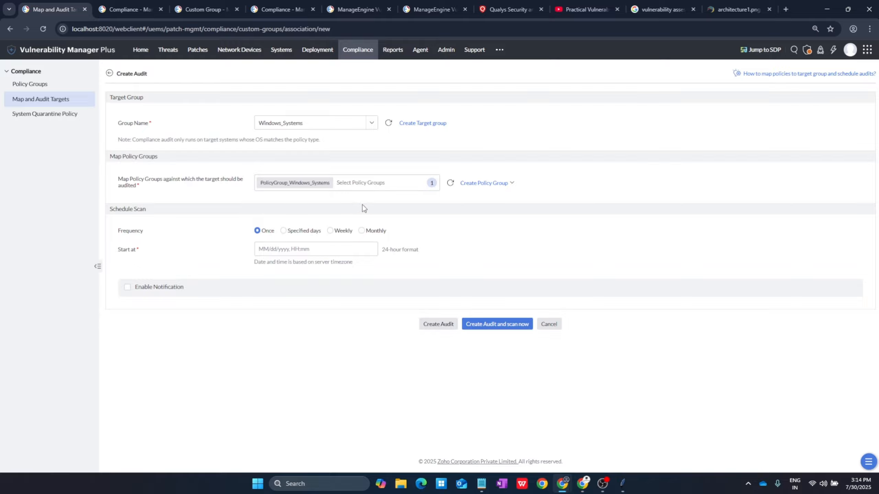
# Set the audit's scan frequency to weekly, performed on Tuesday and Saturday.
pyautogui.click(330, 231)
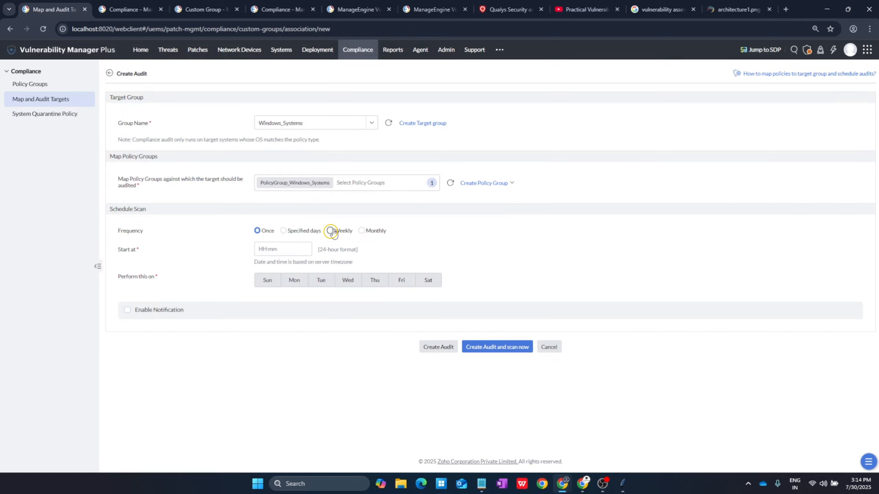
pyautogui.click(321, 282)
pyautogui.click(425, 282)
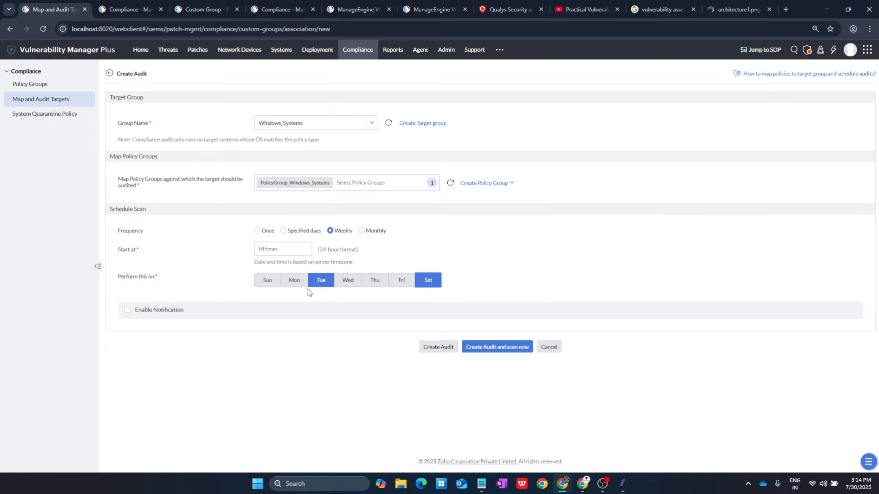
# Set the scheduled audit's start time to 11:14.
pyautogui.click(263, 250)
pyautogui.write('1')
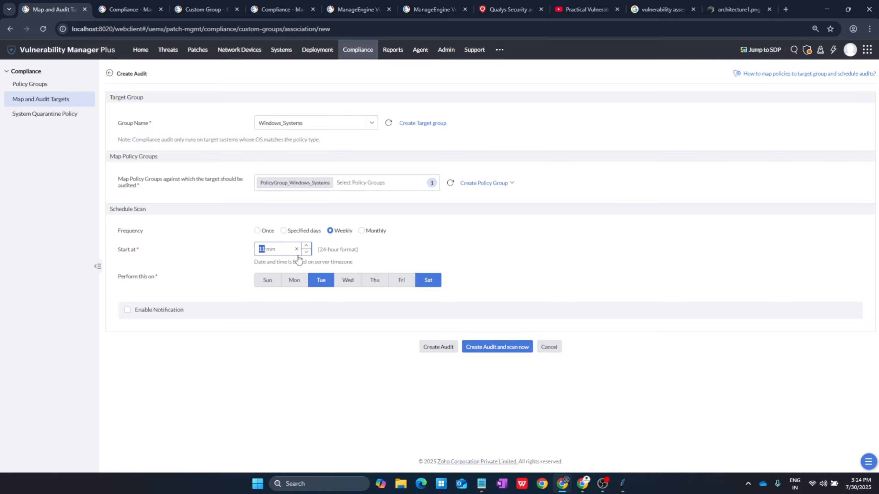
pyautogui.write('1:14')
pyautogui.click(566, 272)
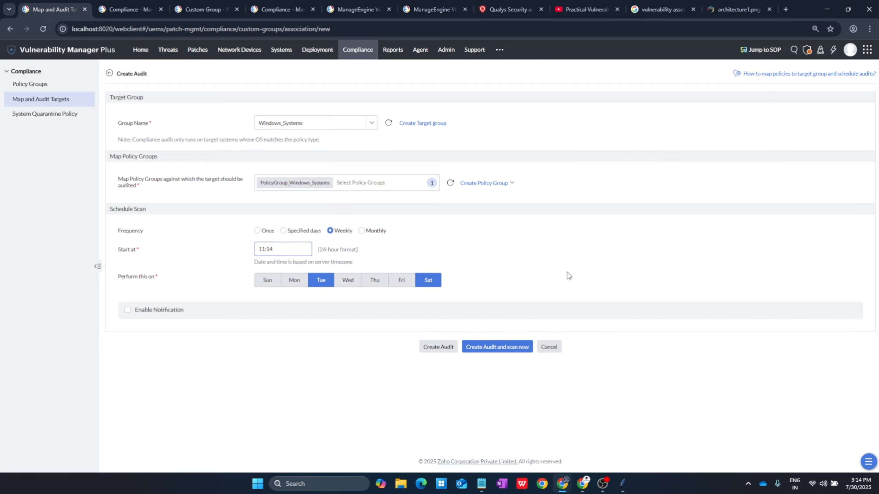
# Enable e-mail notification with the recipient's e-mail address, and create the audit with an immediate scan.
pyautogui.click(127, 311)
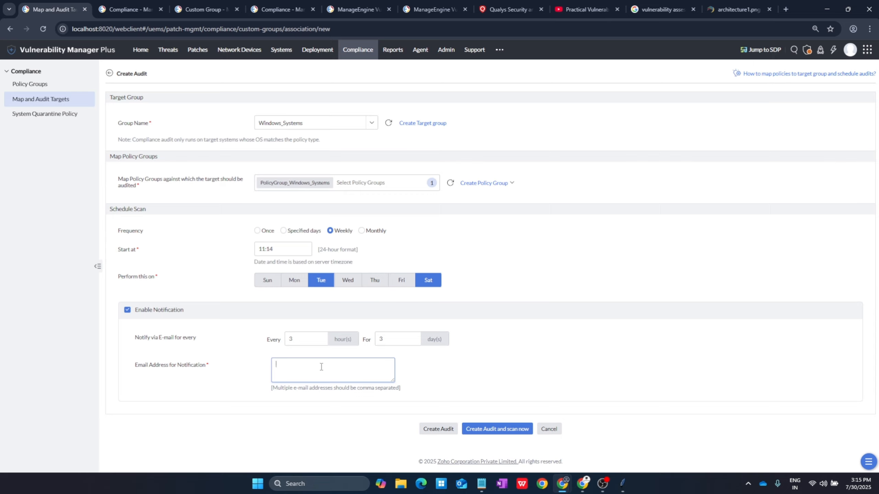
pyautogui.write('aa')
pyautogui.click(598, 378)
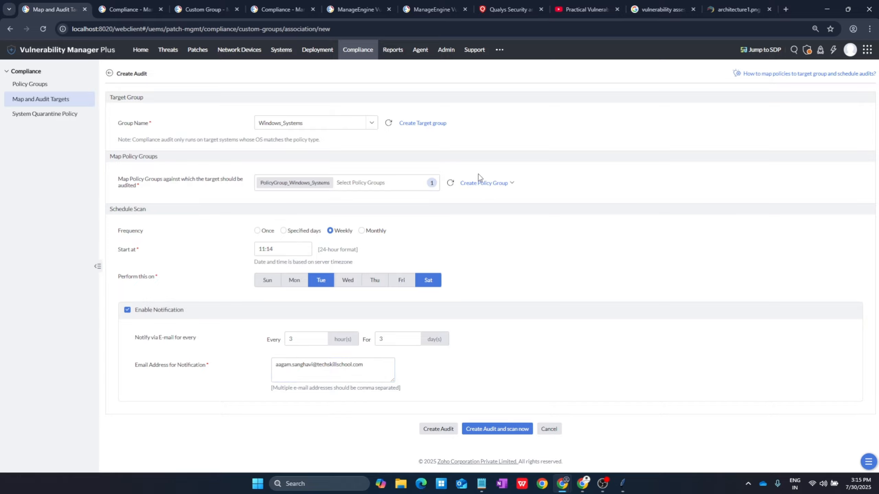
pyautogui.click(486, 430)
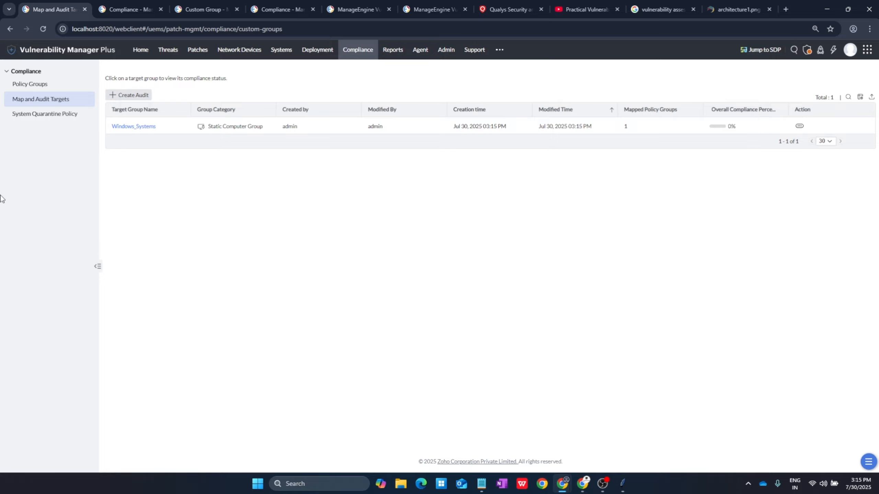
# Start a new system quarantine policy and select Windows_Systems as its custom group.
pyautogui.click(57, 114)
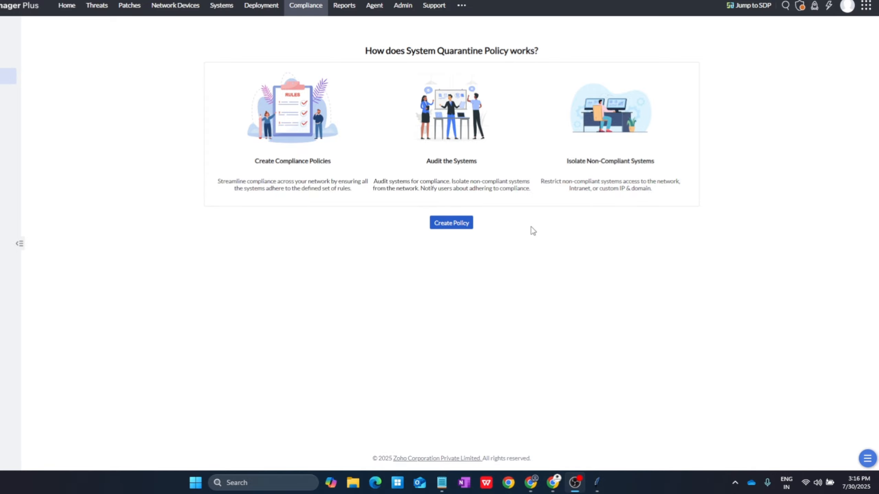
pyautogui.click(450, 224)
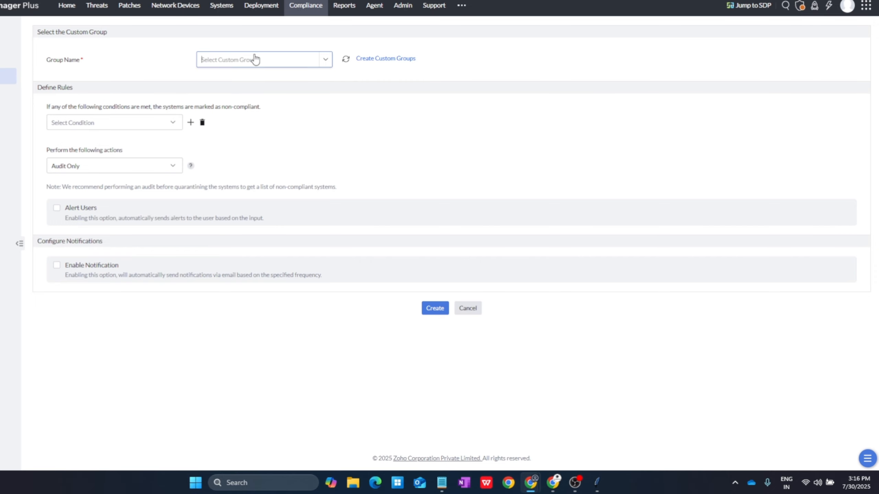
pyautogui.click(324, 59)
pyautogui.click(235, 92)
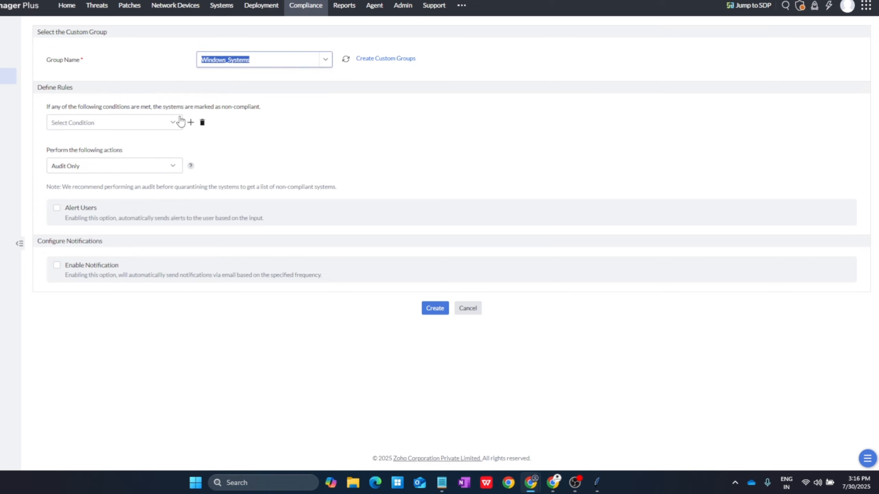
# Define a software rule that marks systems as non-compliant when OBS Studio is installed.
pyautogui.click(107, 124)
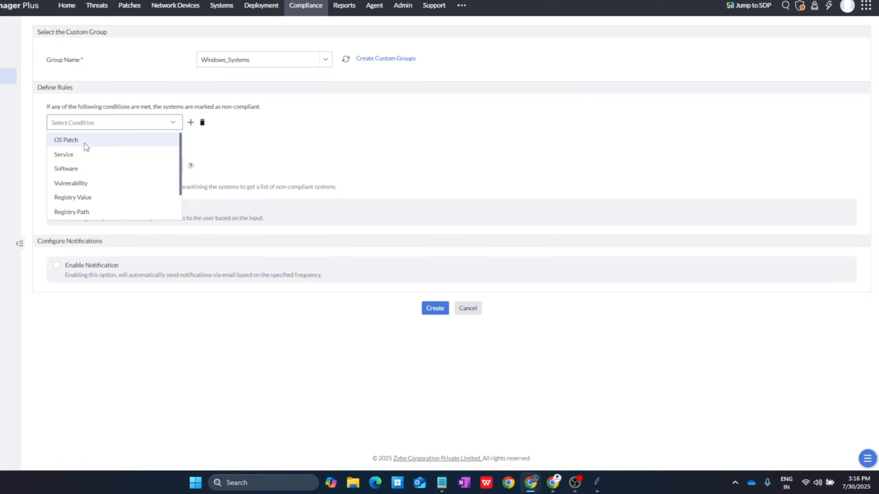
pyautogui.click(89, 169)
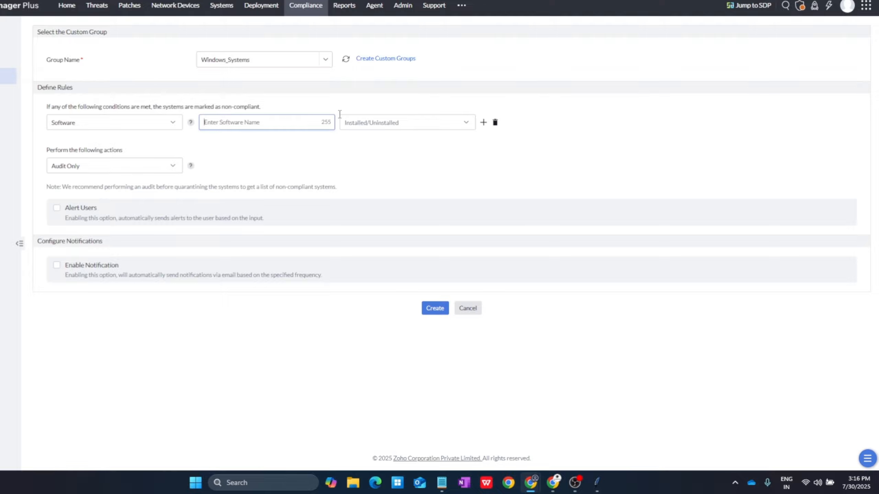
pyautogui.click(395, 122)
pyautogui.click(379, 139)
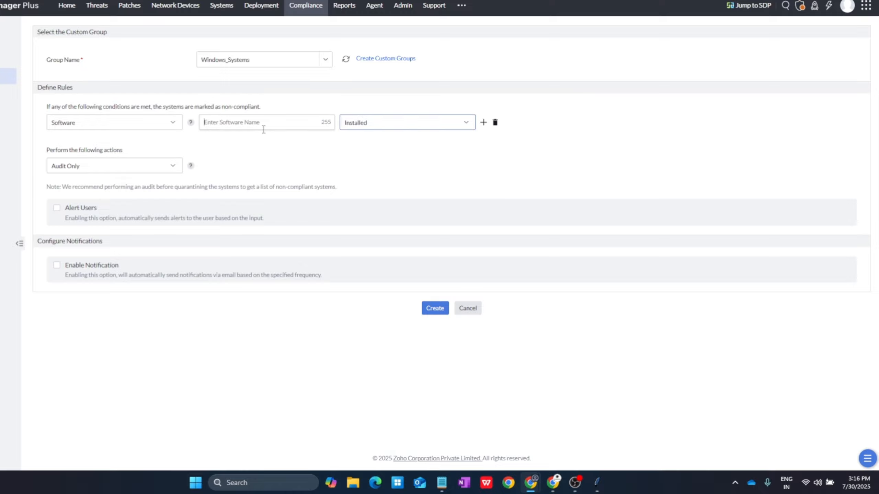
pyautogui.click(265, 127)
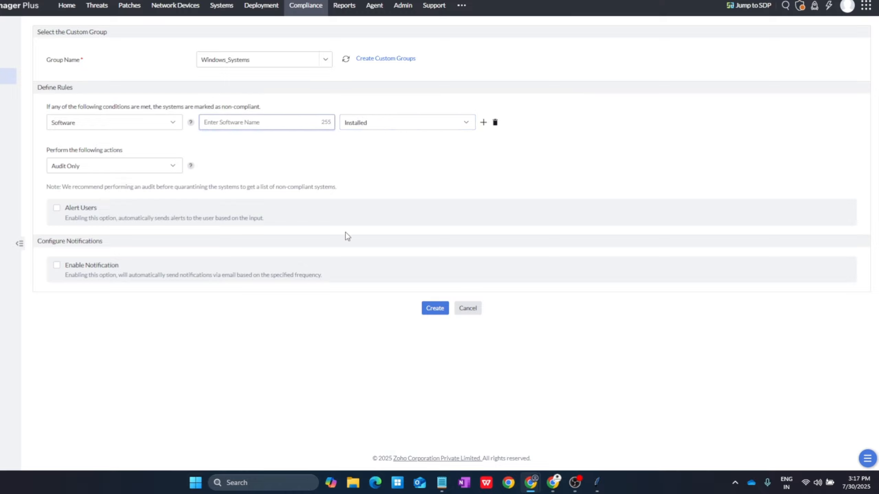
pyautogui.write('OBS Studio')
pyautogui.click(281, 148)
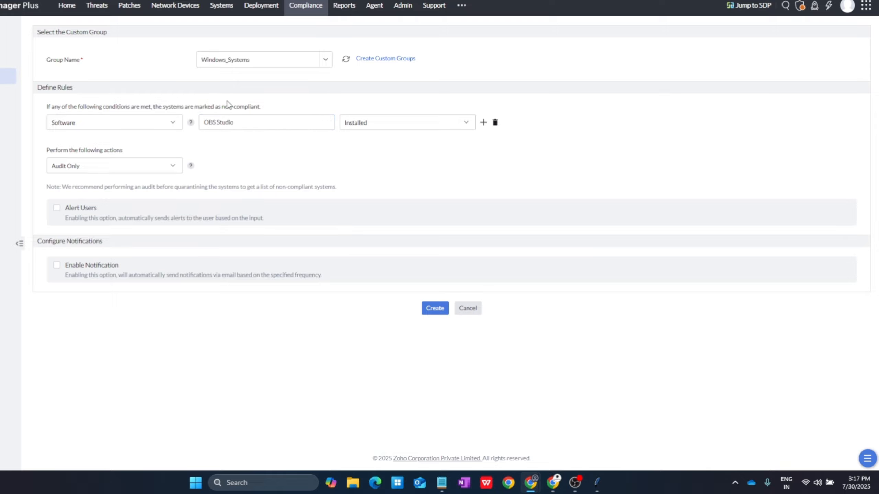
pyautogui.click(242, 60)
pyautogui.click(325, 60)
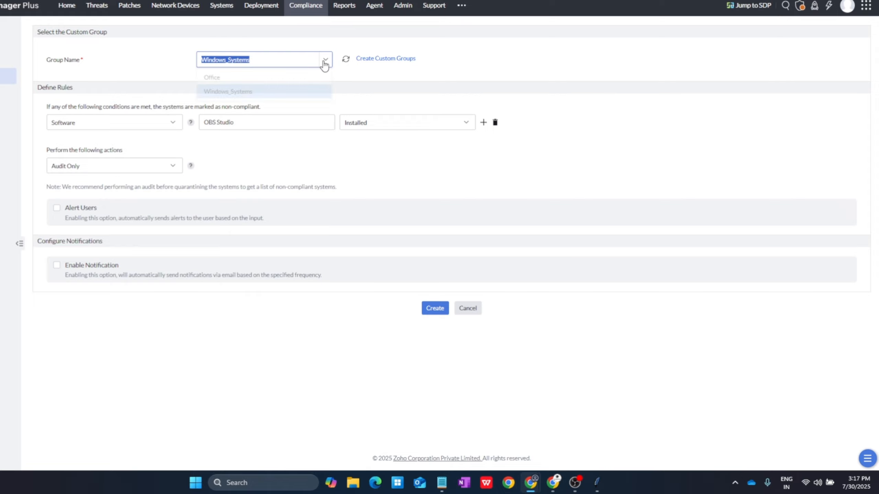
pyautogui.click(307, 91)
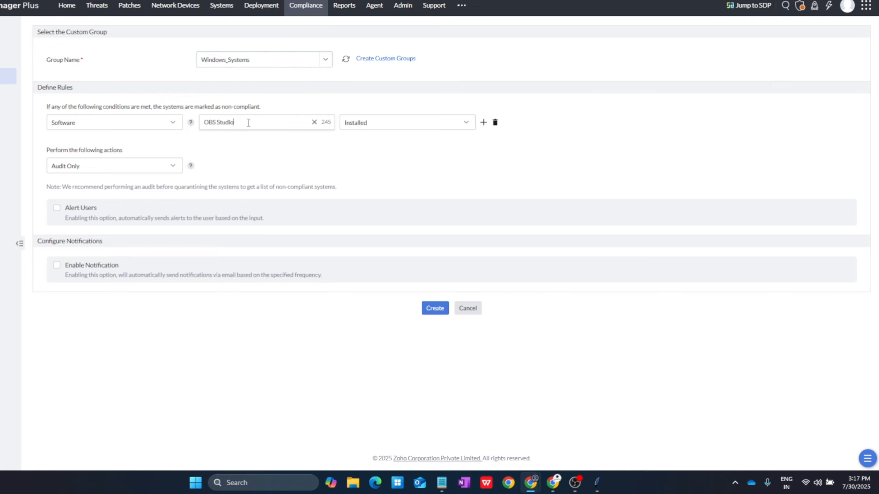
pyautogui.moveTo(249, 122); pyautogui.dragTo(188, 132)
pyautogui.click(269, 145)
pyautogui.moveTo(250, 123); pyautogui.dragTo(191, 122)
pyautogui.click(231, 163)
# Set the action for non-compliant systems to Quarantine.
pyautogui.click(148, 165)
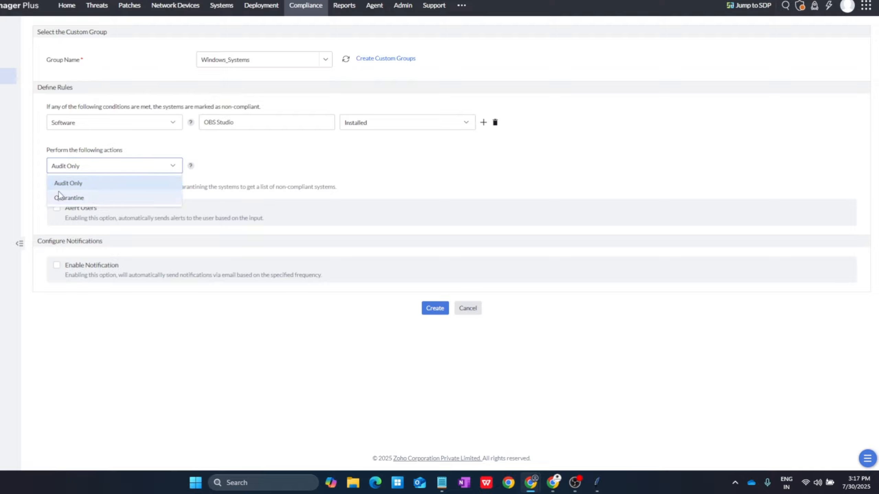
pyautogui.click(289, 145)
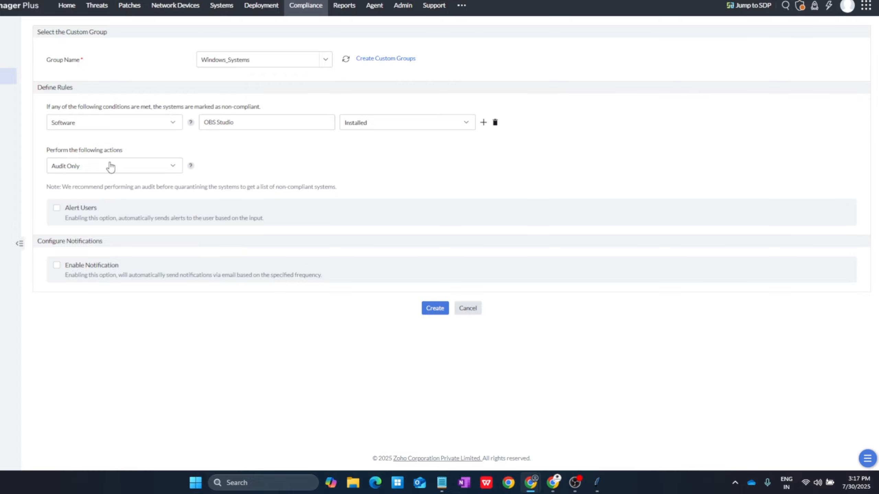
pyautogui.click(110, 167)
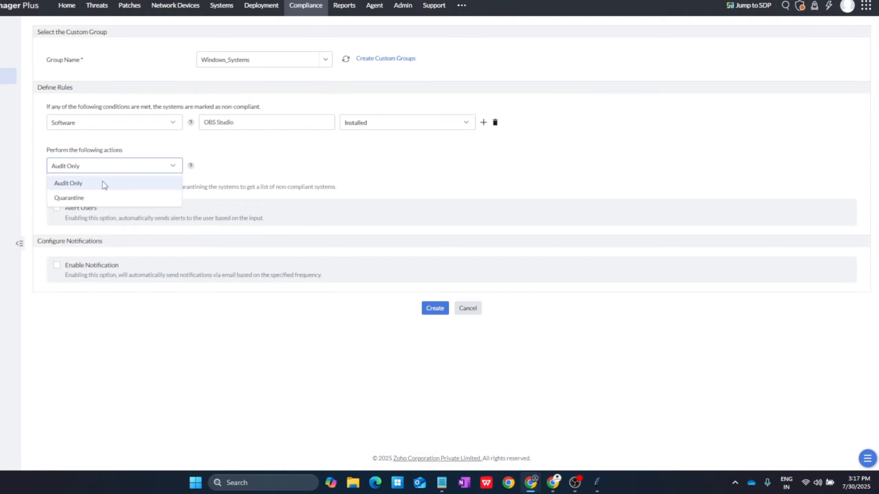
pyautogui.click(92, 198)
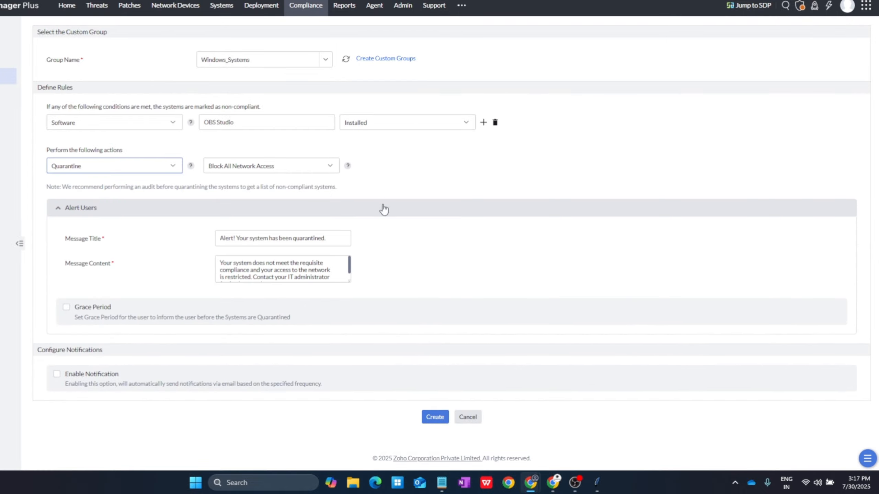
pyautogui.click(152, 167)
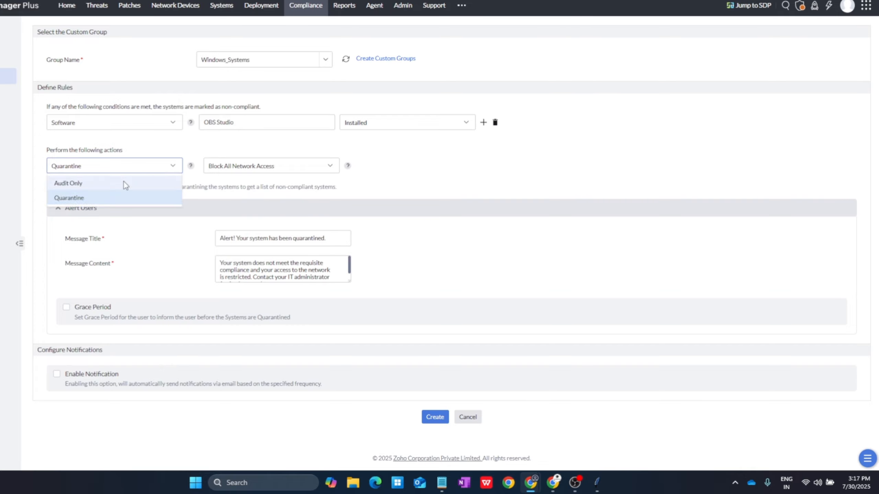
# Try the Block only Intranet in range restriction, and set the quarantine back to Block All Network Access.
pyautogui.click(285, 169)
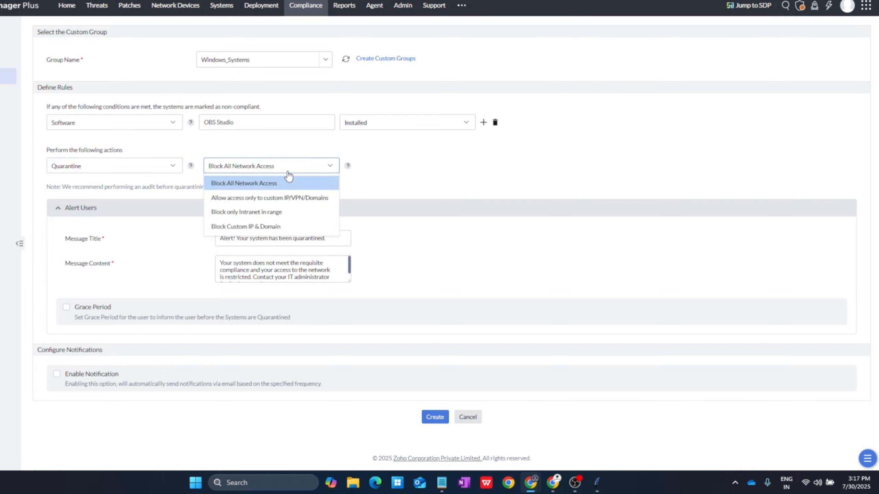
pyautogui.click(307, 212)
pyautogui.click(261, 170)
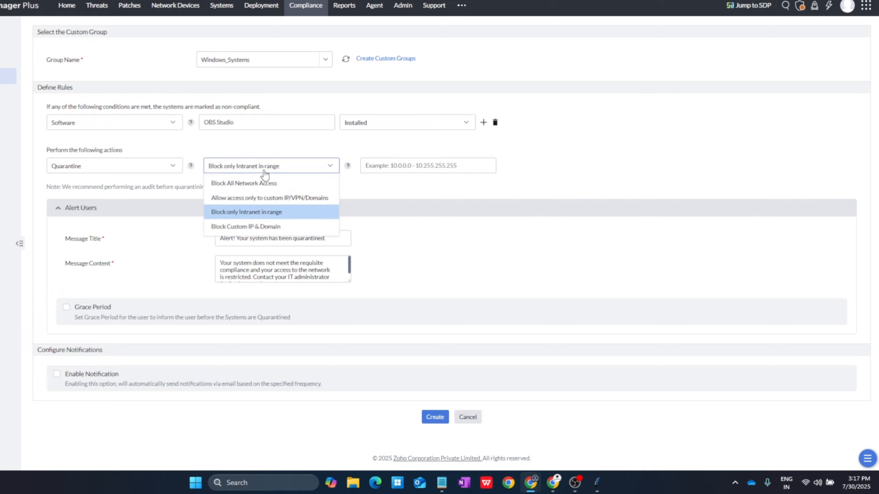
pyautogui.click(283, 183)
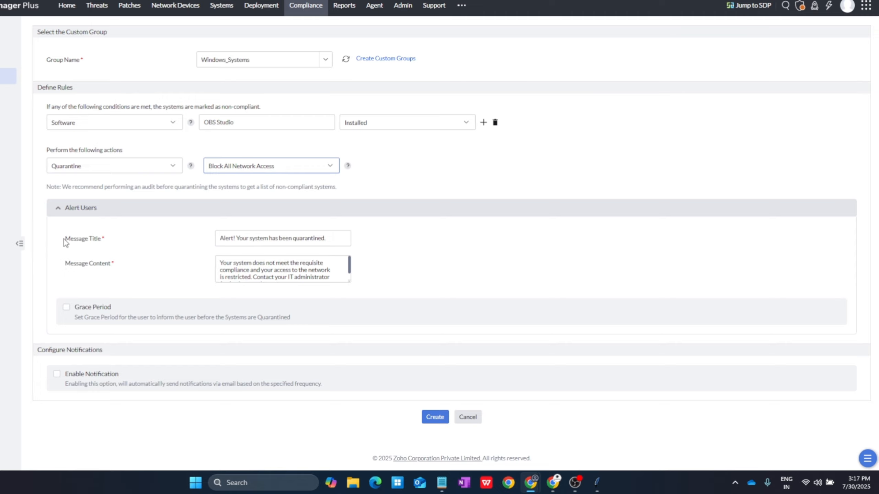
# Review the user alert's message content, and clear the message title and the rule's software name.
pyautogui.scroll(-1, 324, 272)
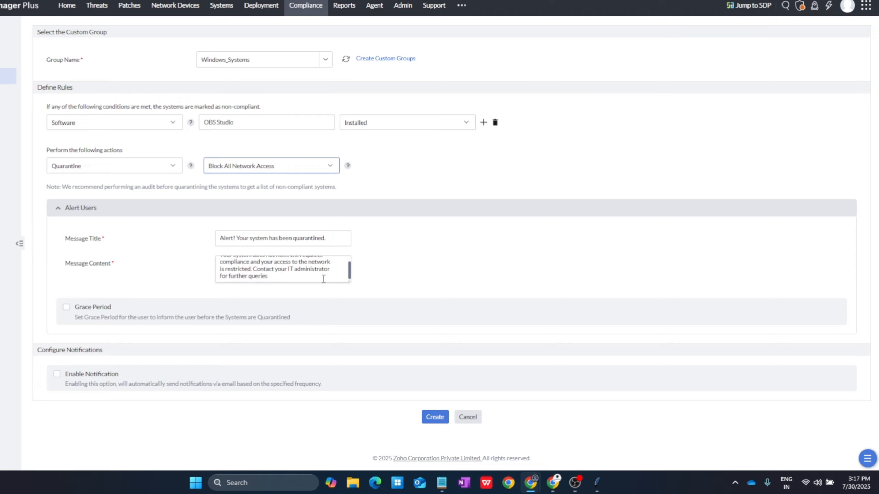
pyautogui.scroll(1, 323, 272)
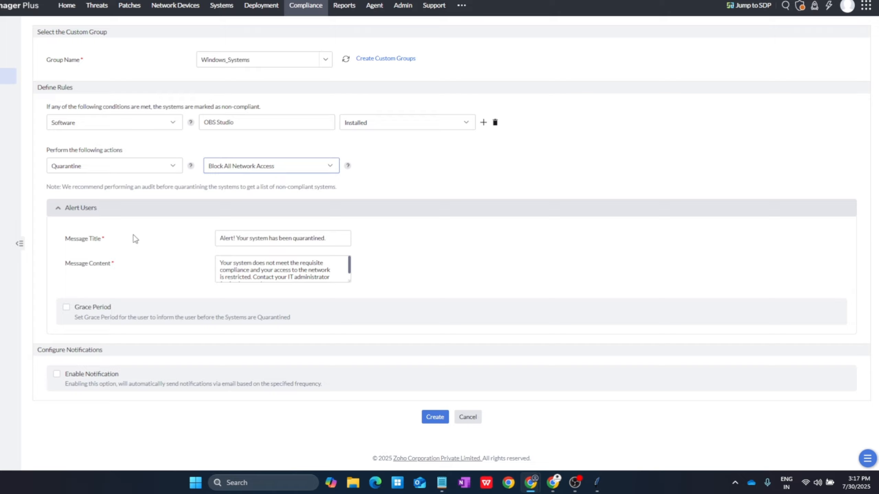
pyautogui.click(330, 238)
pyautogui.hotkey('ctrl', 'a')
pyautogui.press('BackSpace')
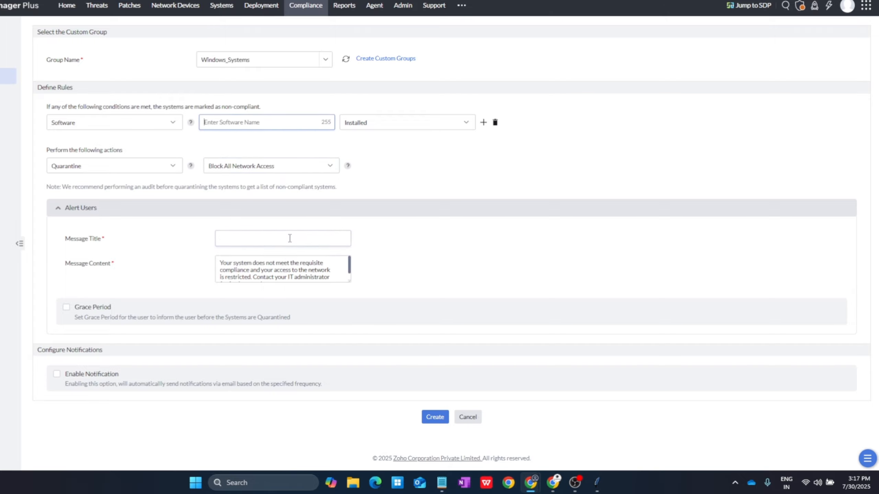
pyautogui.click(152, 233)
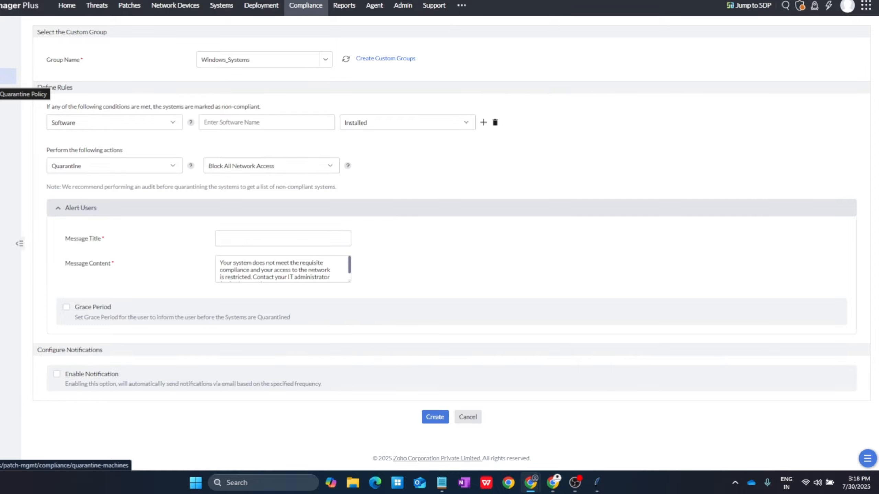
# Reopen the system quarantine policy page and start a fresh policy for the Windows_Systems custom group.
pyautogui.click(8, 76)
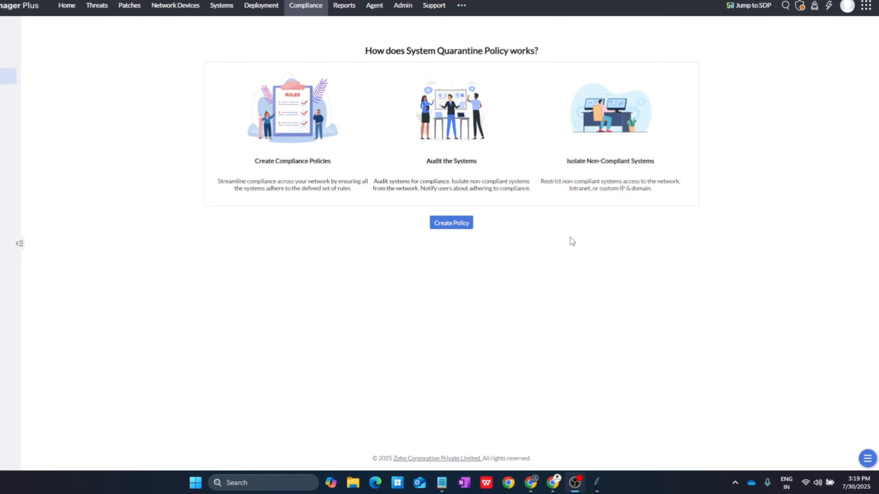
pyautogui.click(461, 232)
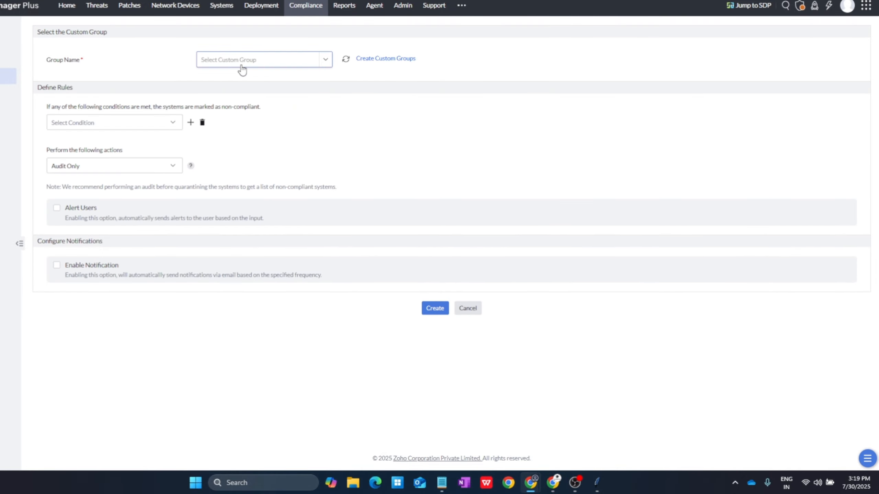
pyautogui.click(325, 62)
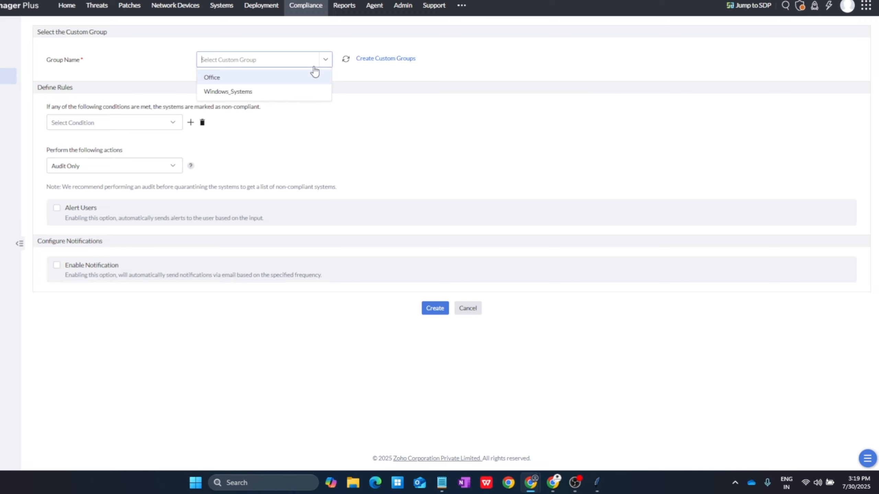
pyautogui.click(233, 92)
pyautogui.click(266, 71)
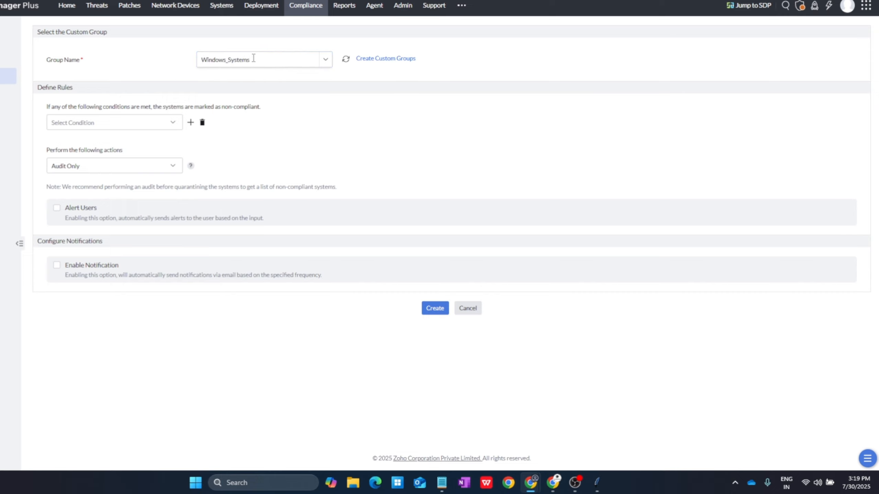
pyautogui.moveTo(252, 59); pyautogui.dragTo(189, 59)
pyautogui.click(205, 87)
pyautogui.moveTo(255, 61); pyautogui.dragTo(180, 60)
pyautogui.click(219, 87)
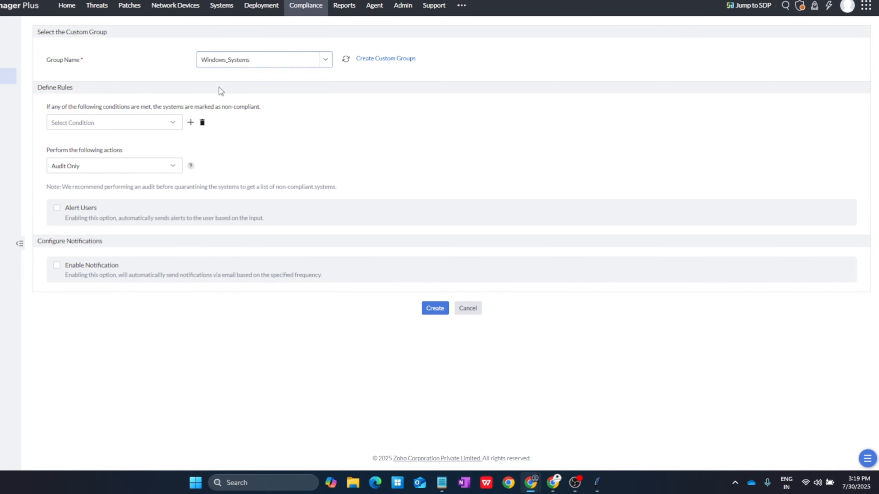
# Define a non-compliance rule of type Software for OBS Studio with the state Installed.
pyautogui.click(98, 119)
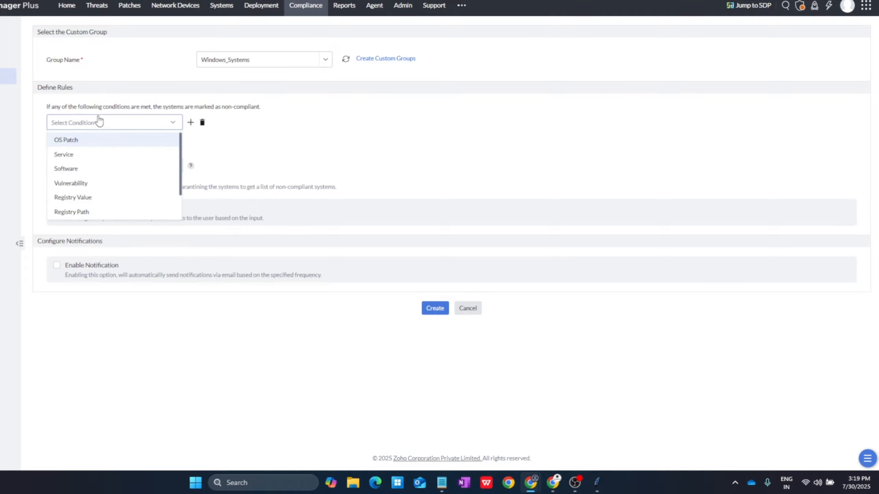
pyautogui.click(318, 126)
pyautogui.click(139, 120)
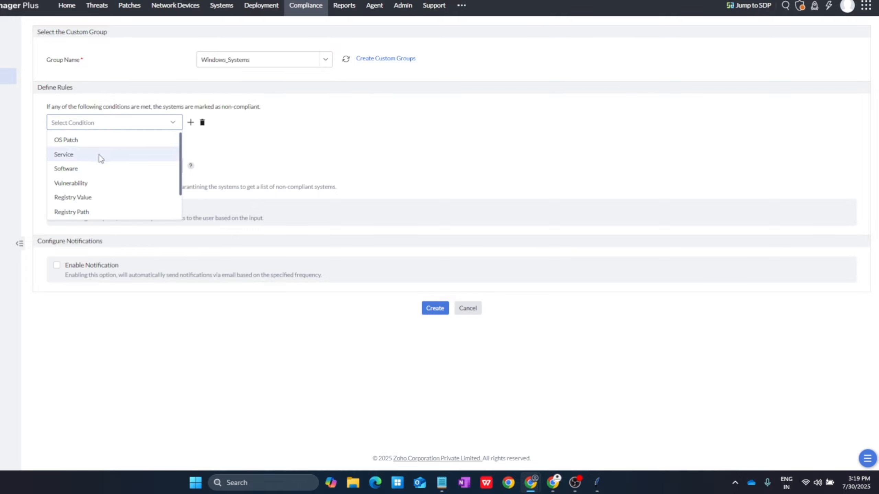
pyautogui.click(86, 170)
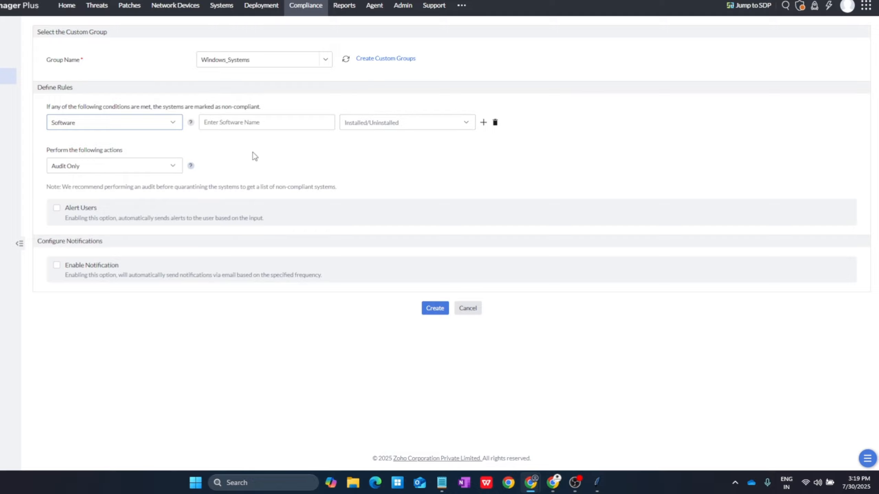
pyautogui.click(262, 128)
pyautogui.click(272, 143)
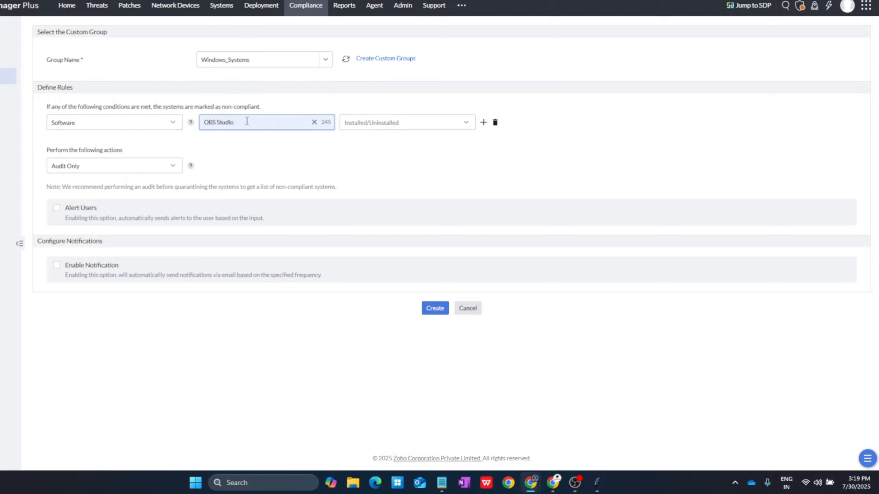
pyautogui.click(343, 126)
pyautogui.click(368, 138)
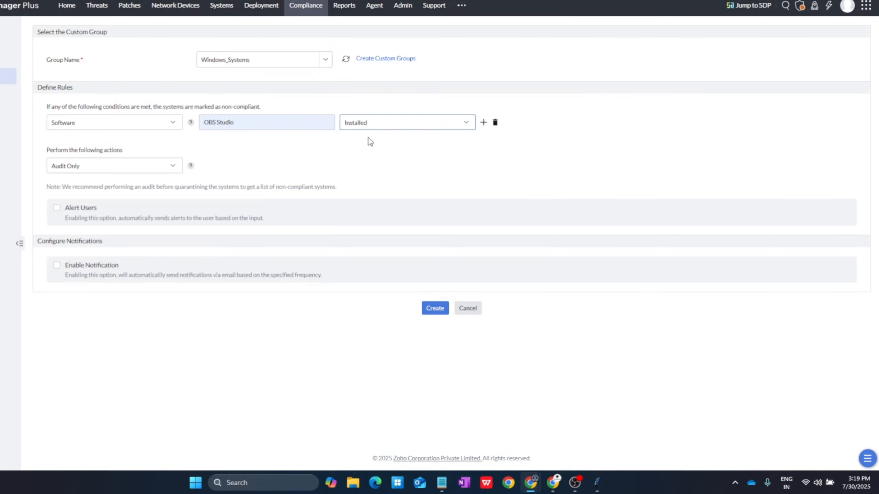
pyautogui.click(372, 126)
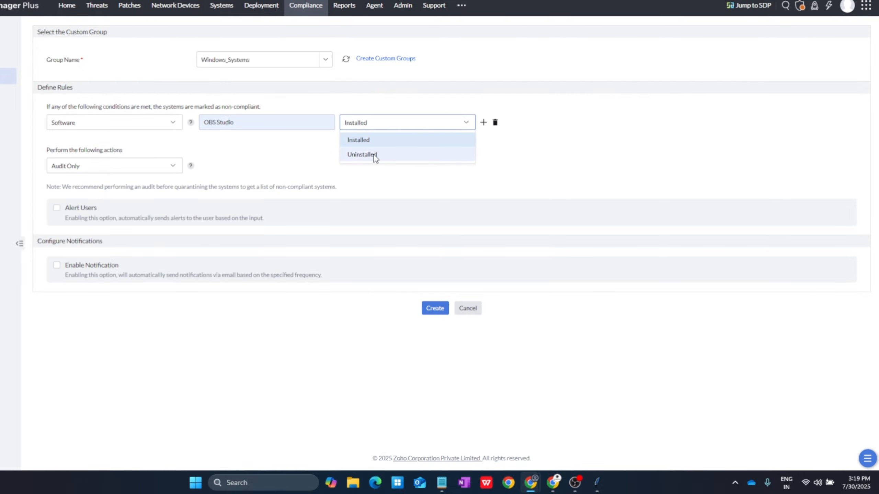
pyautogui.click(560, 158)
# Add a second Software rule for OBS Studio with the state Uninstalled.
pyautogui.click(484, 122)
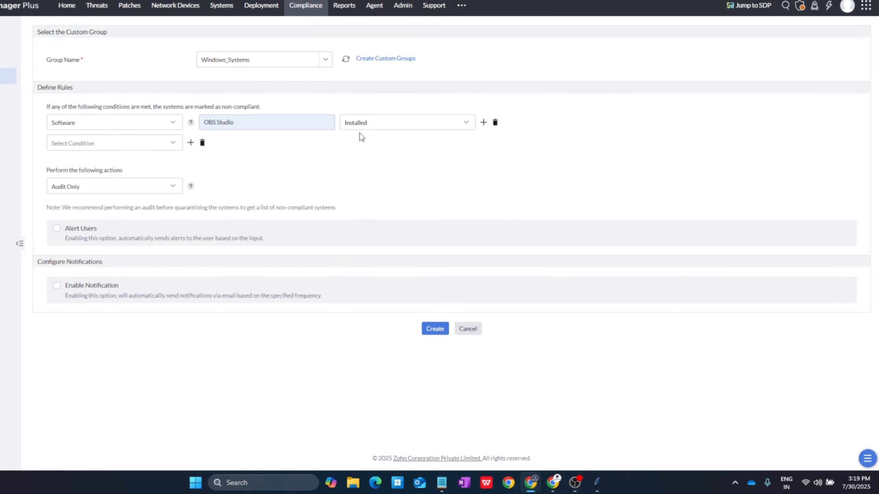
pyautogui.click(69, 143)
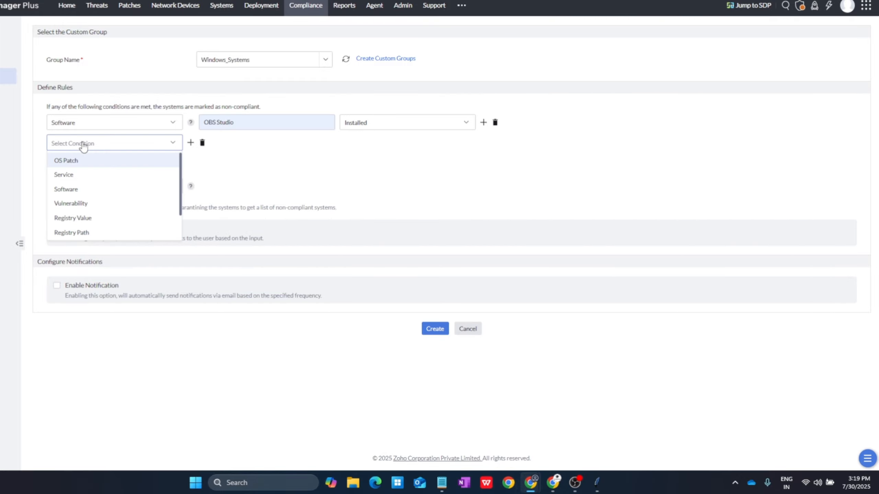
pyautogui.click(70, 196)
pyautogui.click(229, 142)
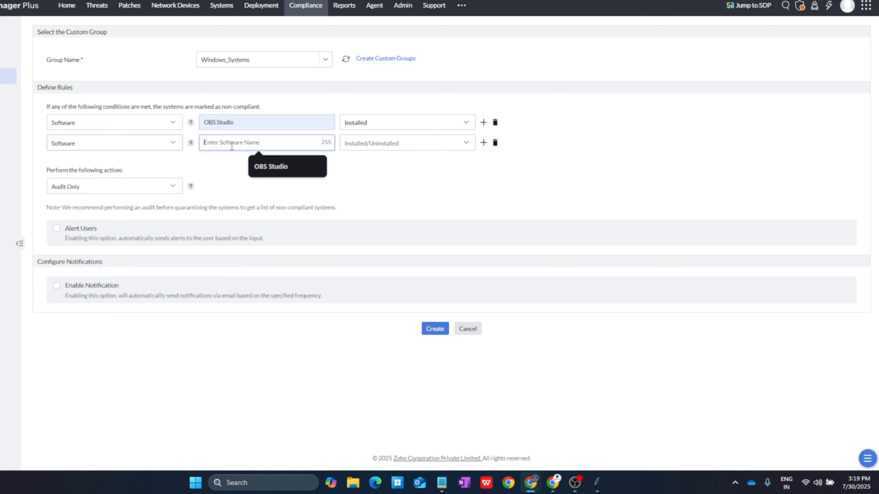
pyautogui.click(291, 166)
pyautogui.click(428, 146)
pyautogui.click(366, 175)
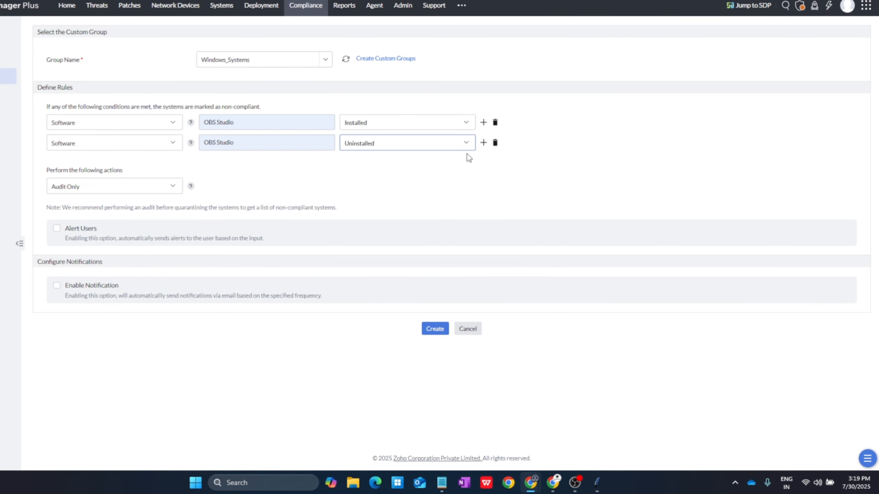
pyautogui.click(455, 169)
# Set the action for non-compliant systems to Quarantine, and delete the OBS Studio Uninstalled rule.
pyautogui.click(82, 188)
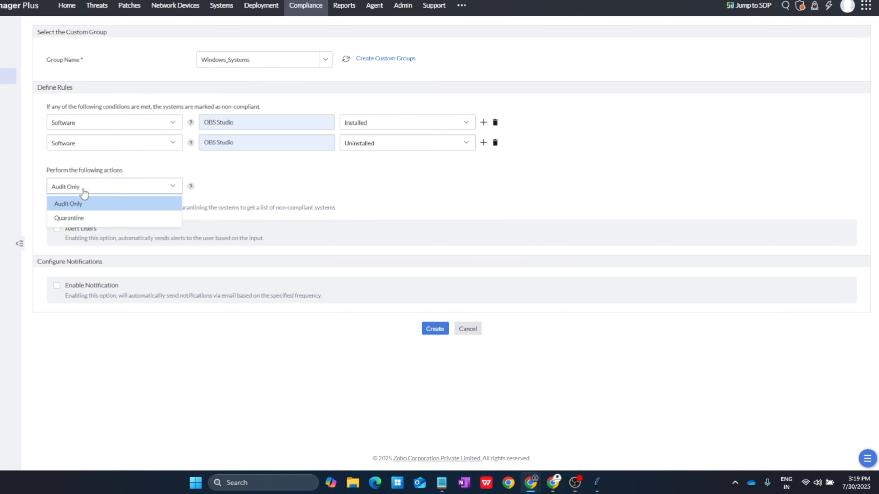
pyautogui.click(80, 217)
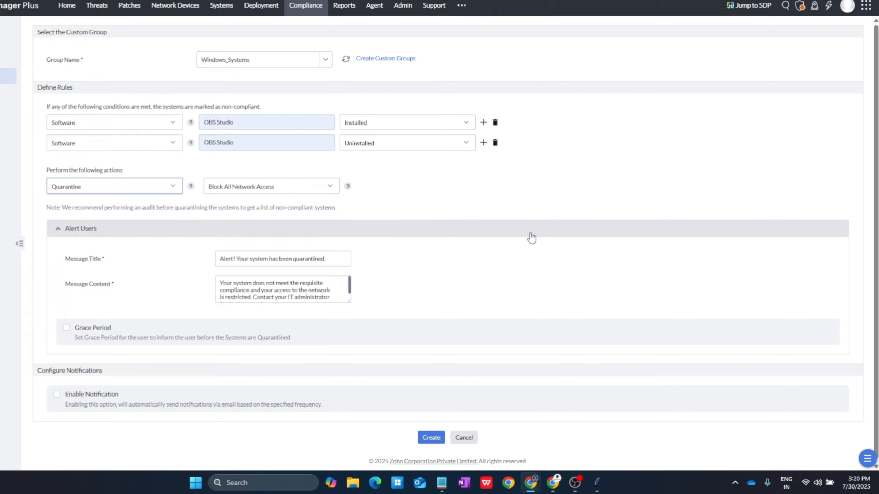
pyautogui.click(484, 142)
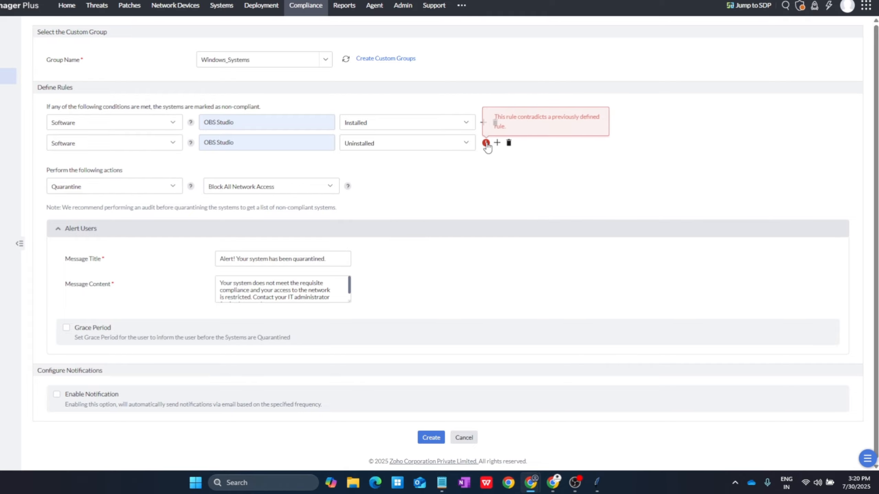
pyautogui.click(509, 143)
# Add a Vulnerability rule based on the CVSS value, set to is Above 4.
pyautogui.click(483, 122)
pyautogui.click(119, 142)
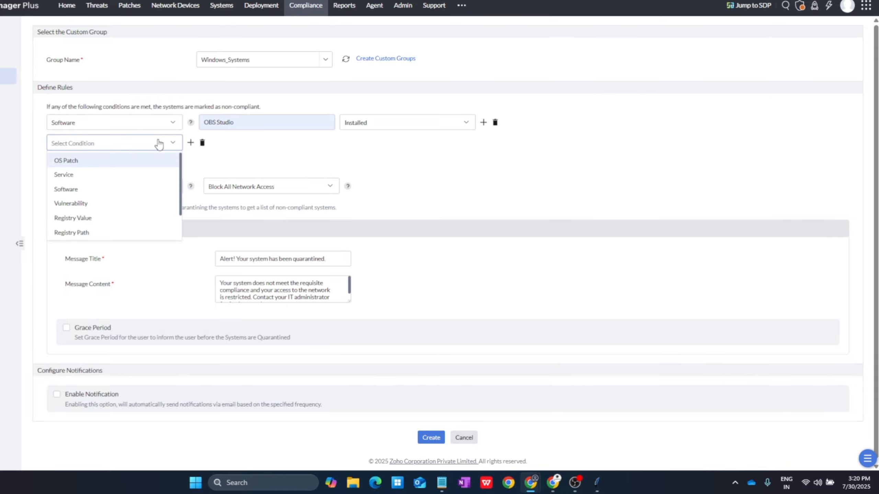
pyautogui.click(105, 204)
pyautogui.click(243, 143)
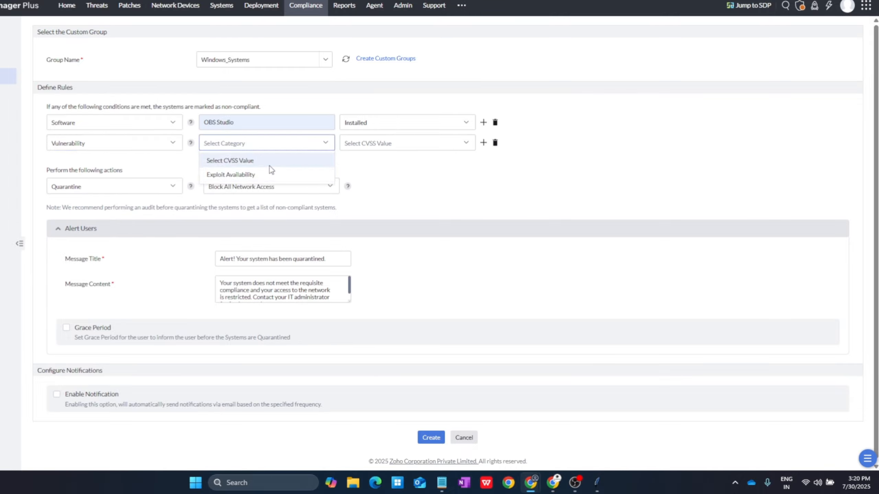
pyautogui.click(302, 161)
pyautogui.click(410, 149)
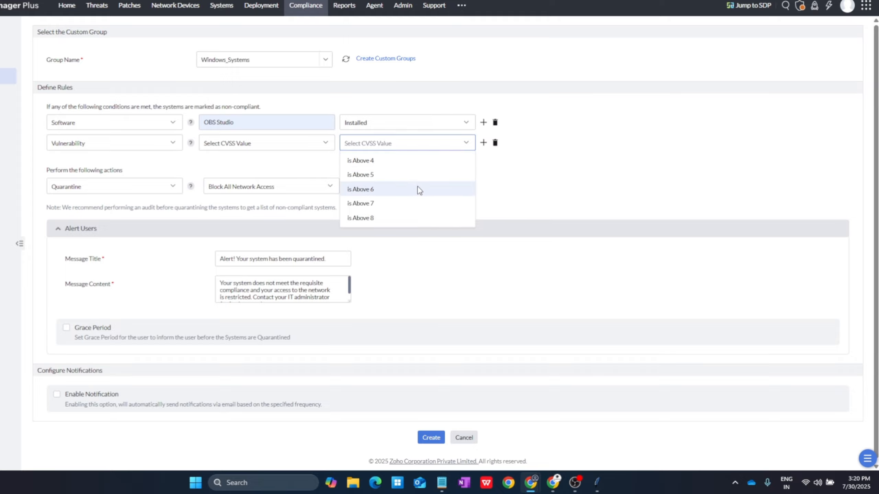
pyautogui.click(417, 162)
pyautogui.click(478, 197)
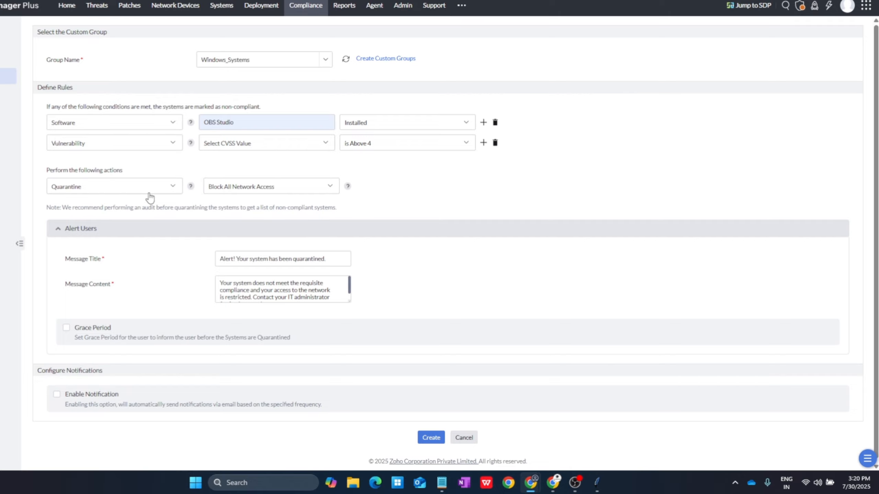
# Review the available actions while keeping Quarantine, and check the user alert's message title.
pyautogui.click(83, 190)
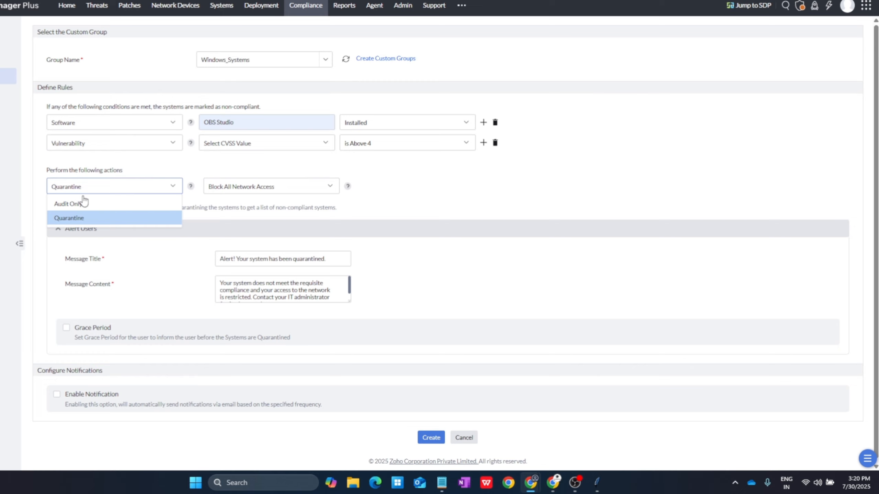
pyautogui.click(96, 218)
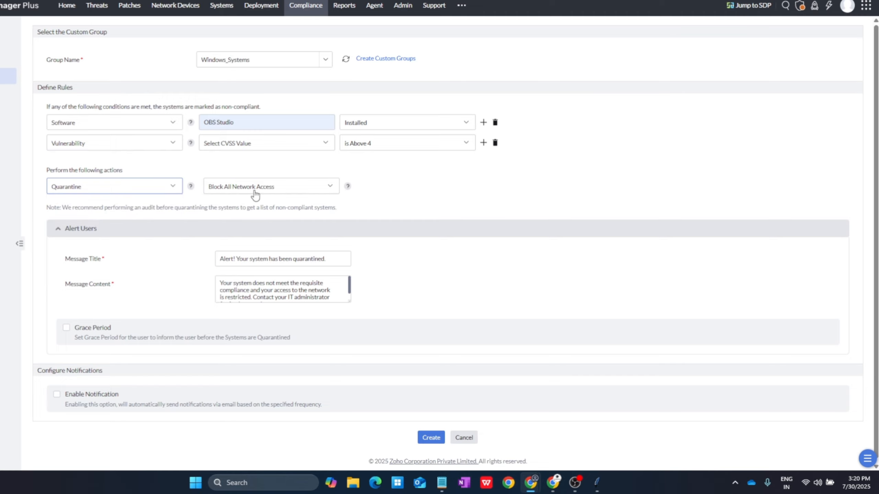
pyautogui.click(319, 262)
pyautogui.click(420, 263)
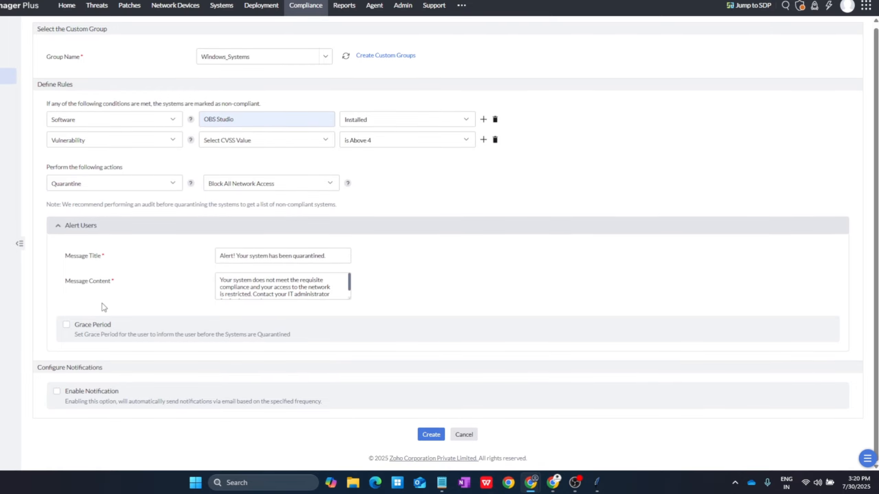
# Enable the grace period before quarantine and set it to alert users for 1 day.
pyautogui.click(67, 325)
pyautogui.scroll(-3, 126, 297)
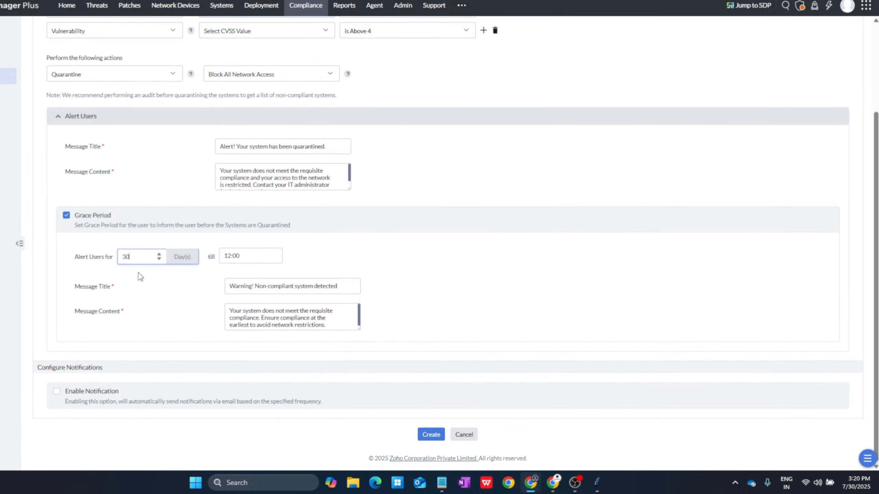
pyautogui.moveTo(140, 260); pyautogui.dragTo(119, 257)
pyautogui.write('1')
# Review the quarantine alert's message title and the grace period warning's message title.
pyautogui.click(273, 147)
pyautogui.tripleClick(274, 150)
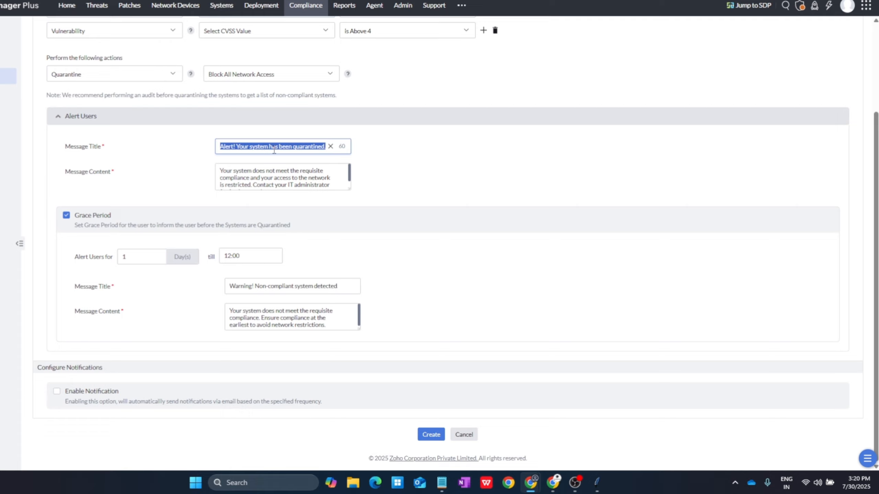
pyautogui.click(171, 161)
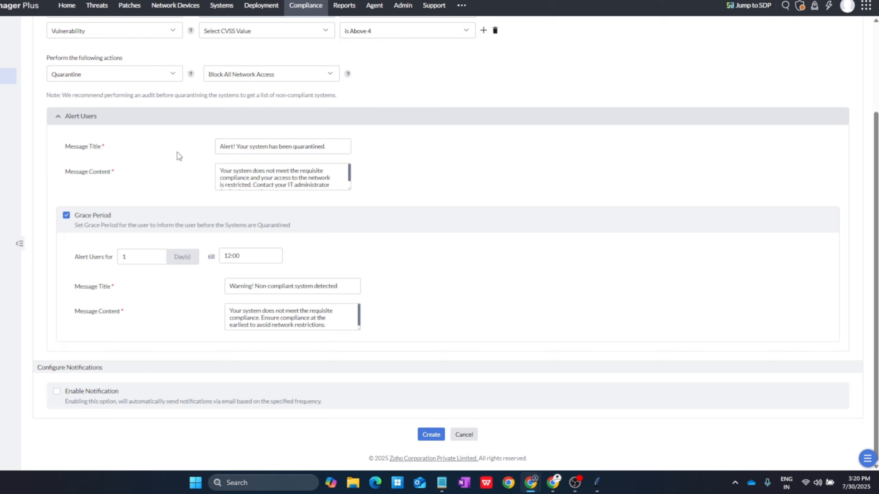
pyautogui.tripleClick(253, 147)
pyautogui.click(153, 171)
pyautogui.doubleClick(259, 286)
pyautogui.click(154, 287)
# Enable notifications for the policy and enter the recipient's e-mail address.
pyautogui.click(73, 392)
pyautogui.scroll(-3, 228, 377)
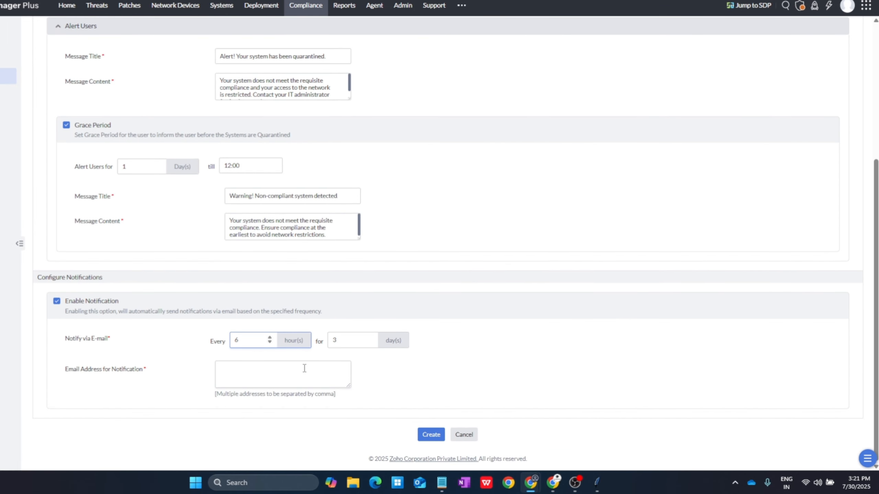
pyautogui.click(304, 368)
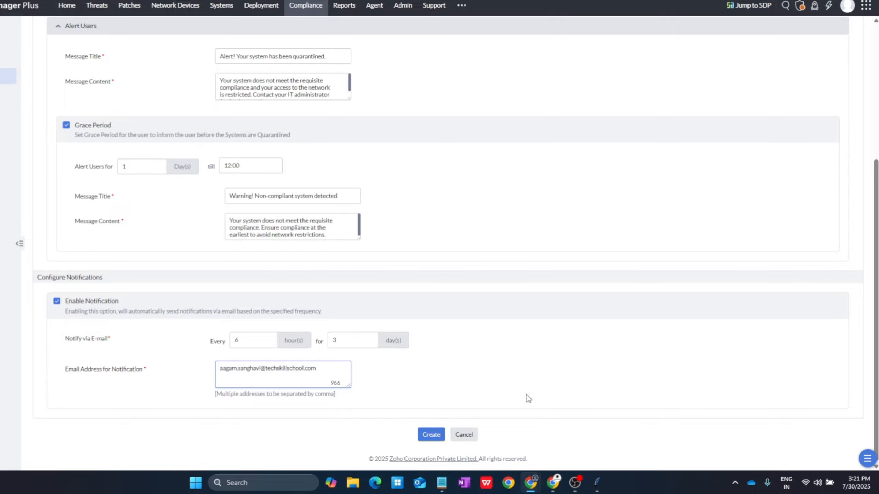
# Delete the Vulnerability rule from the policy and check the remaining settings.
pyautogui.scroll(6, 529, 398)
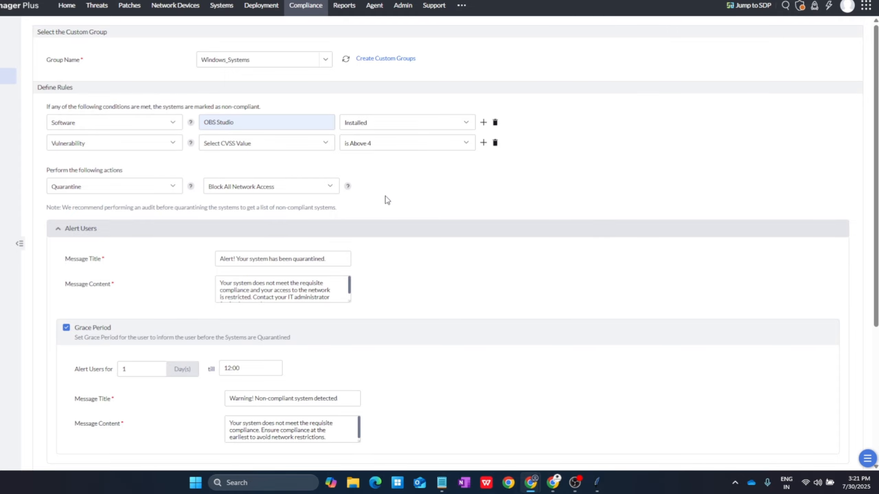
pyautogui.click(495, 143)
pyautogui.scroll(-4, 563, 271)
pyautogui.scroll(4, 563, 270)
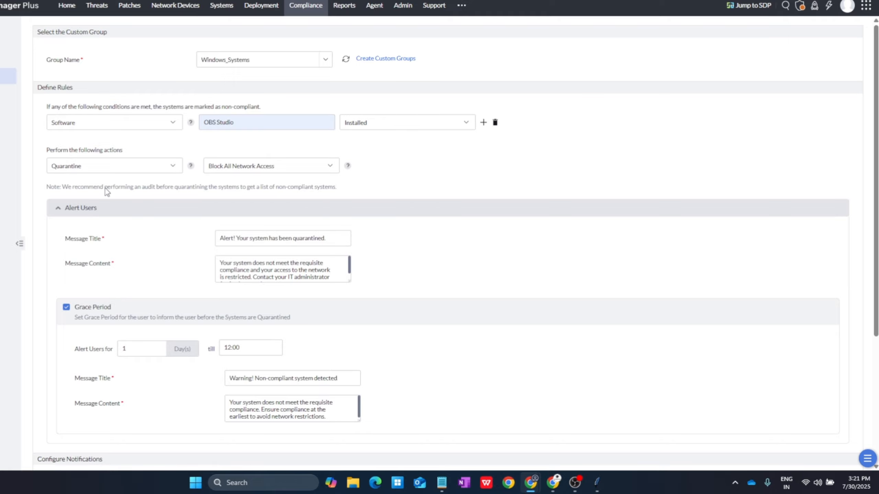
# Check the selected custom group and create the quarantine policy.
pyautogui.doubleClick(300, 59)
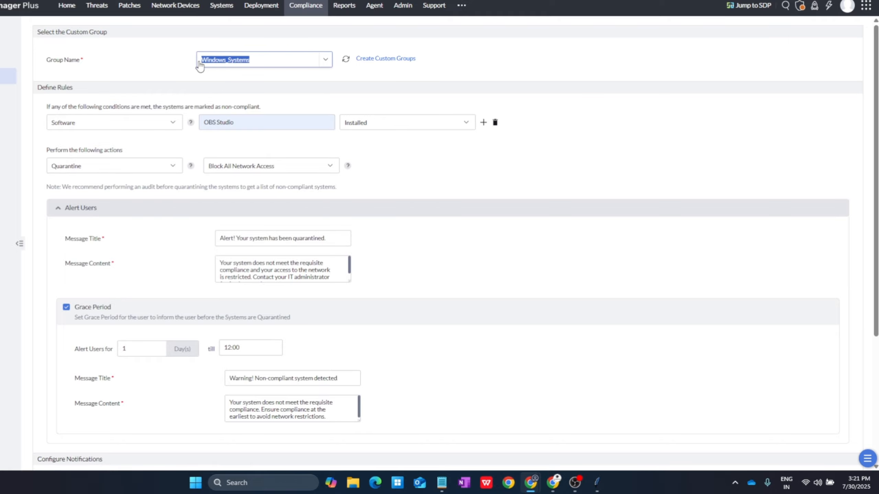
pyautogui.click(531, 218)
pyautogui.scroll(-5, 530, 218)
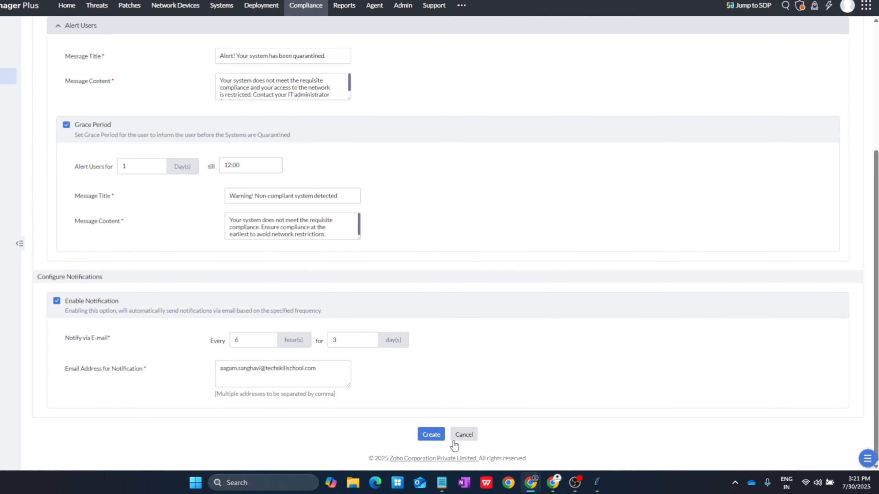
pyautogui.click(428, 435)
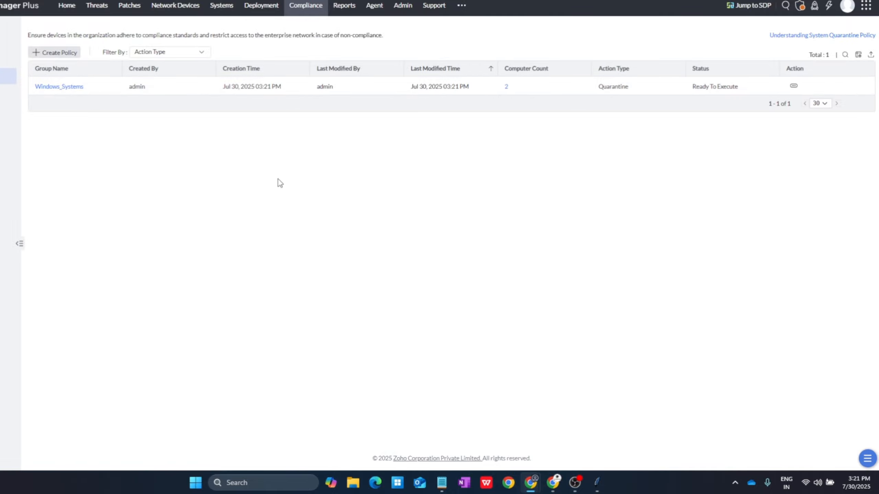
# Start another policy for the Windows_Systems group, choose to modify its existing policy, and review the settings.
pyautogui.click(44, 52)
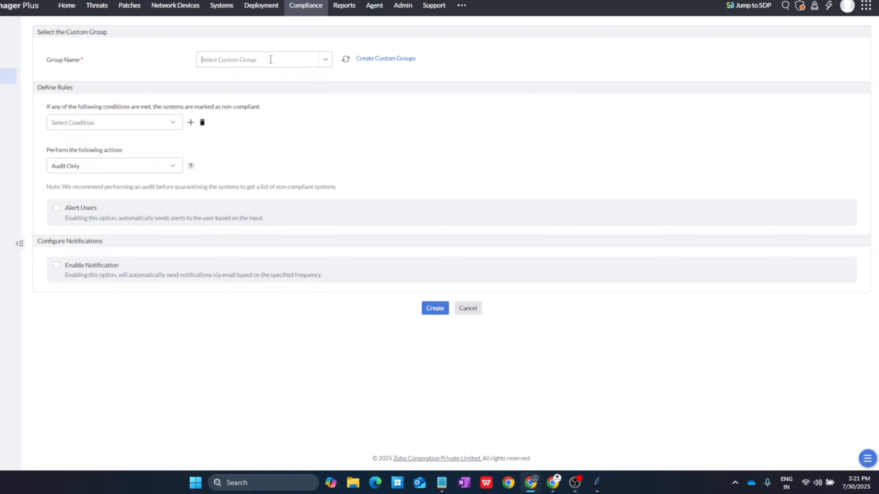
pyautogui.click(327, 60)
pyautogui.click(236, 90)
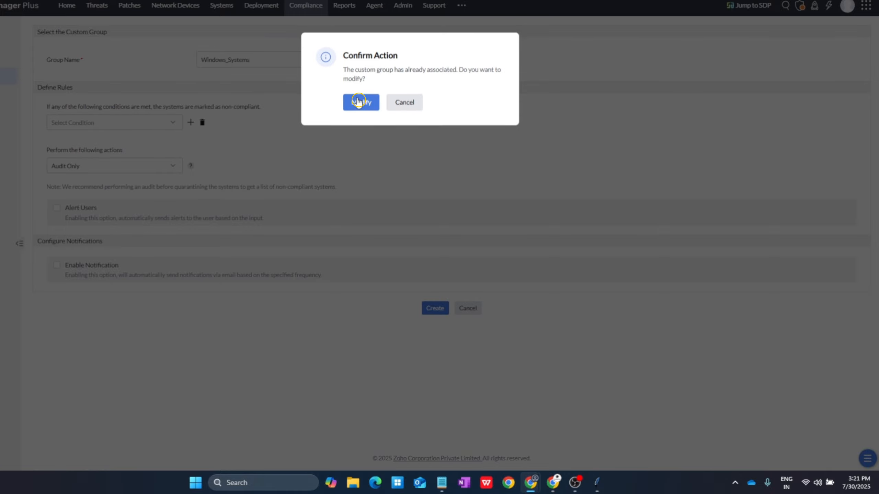
pyautogui.click(358, 101)
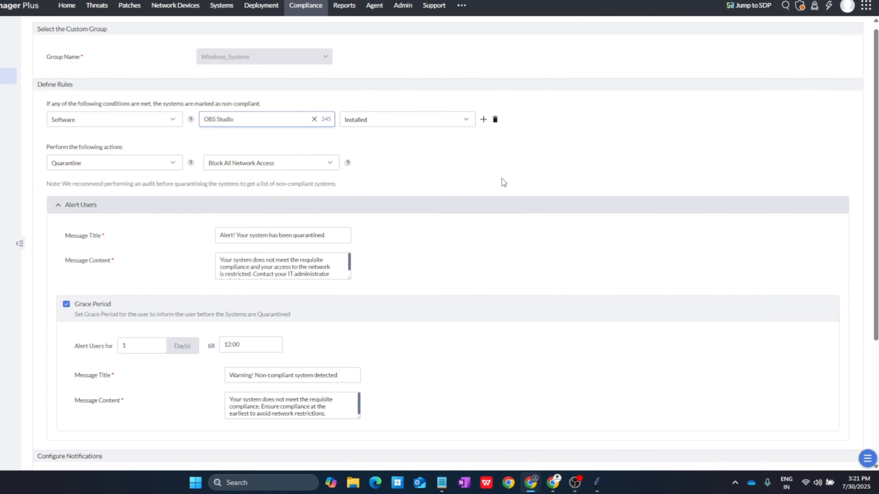
pyautogui.scroll(-4, 502, 183)
pyautogui.scroll(4, 502, 182)
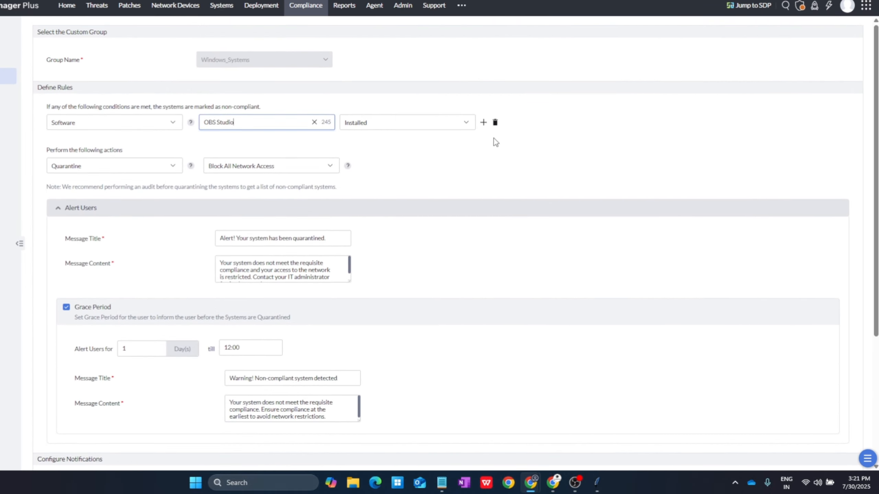
# Add an OS Patch rule to the policy for Critical patches missing for more than 30 days.
pyautogui.click(483, 124)
pyautogui.click(163, 151)
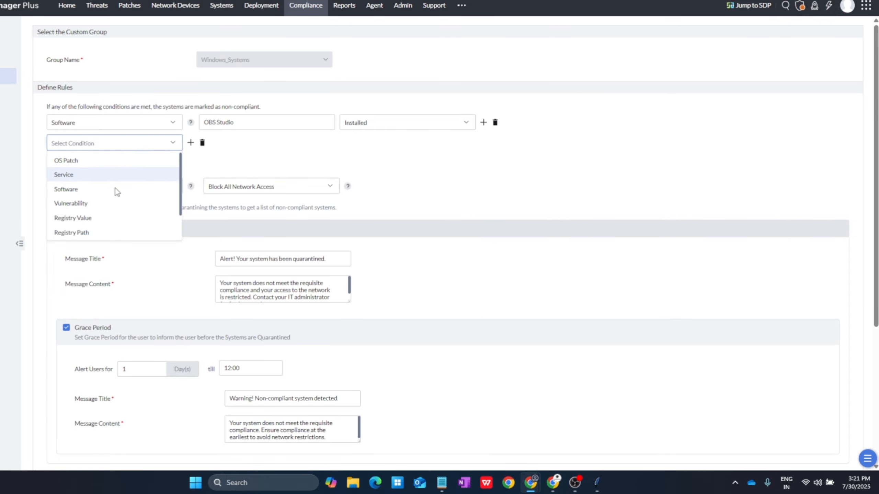
pyautogui.click(114, 161)
pyautogui.click(220, 146)
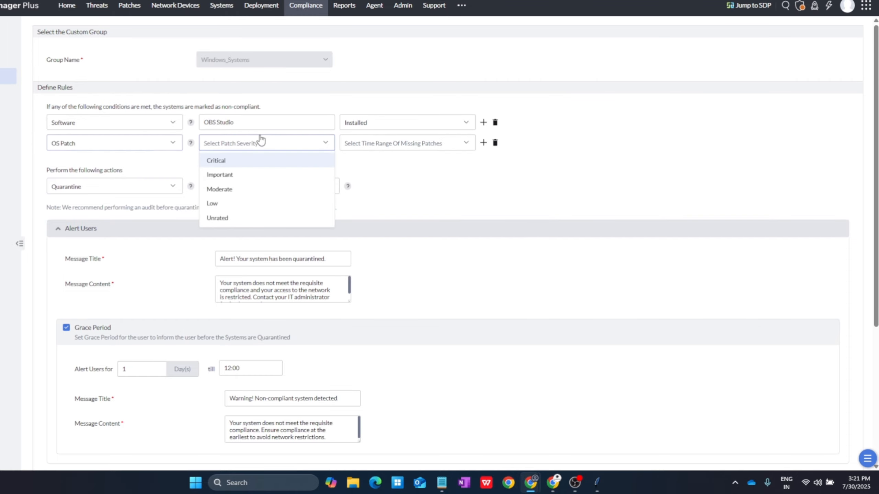
pyautogui.click(253, 162)
pyautogui.click(425, 150)
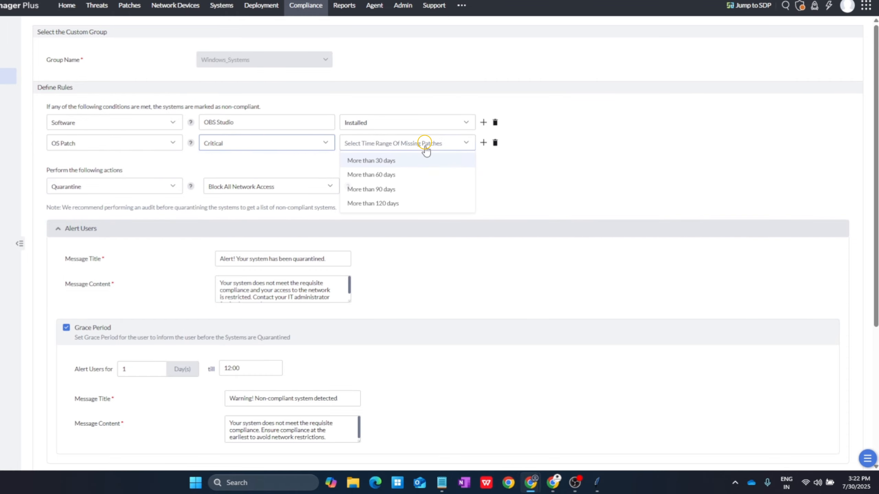
pyautogui.click(409, 161)
# Add a blank third rule to the policy and look through the condition types it offers.
pyautogui.click(484, 143)
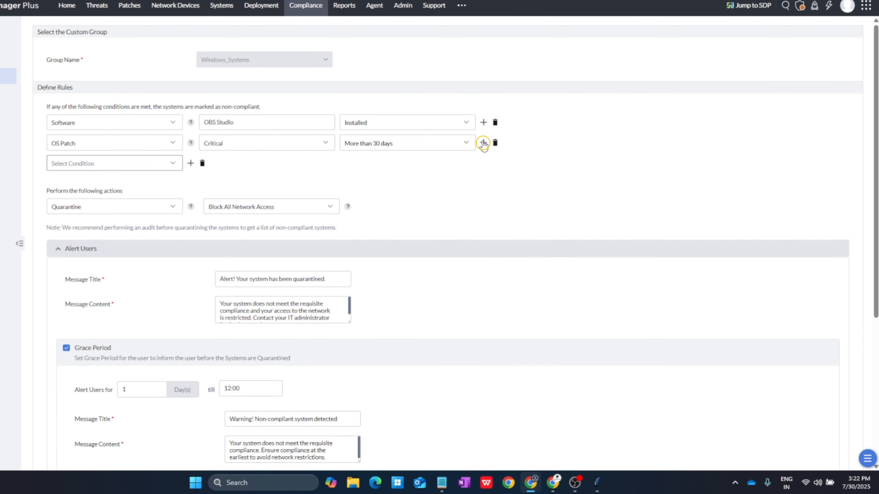
pyautogui.click(112, 163)
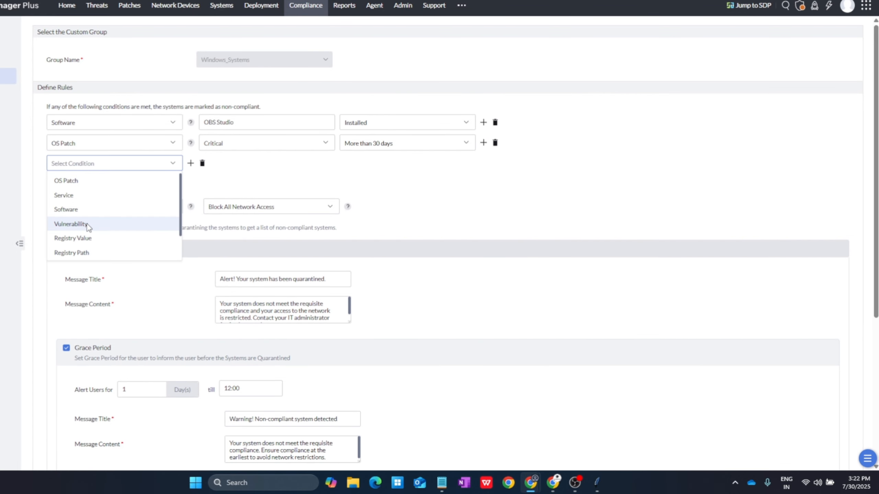
pyautogui.scroll(-1, 90, 224)
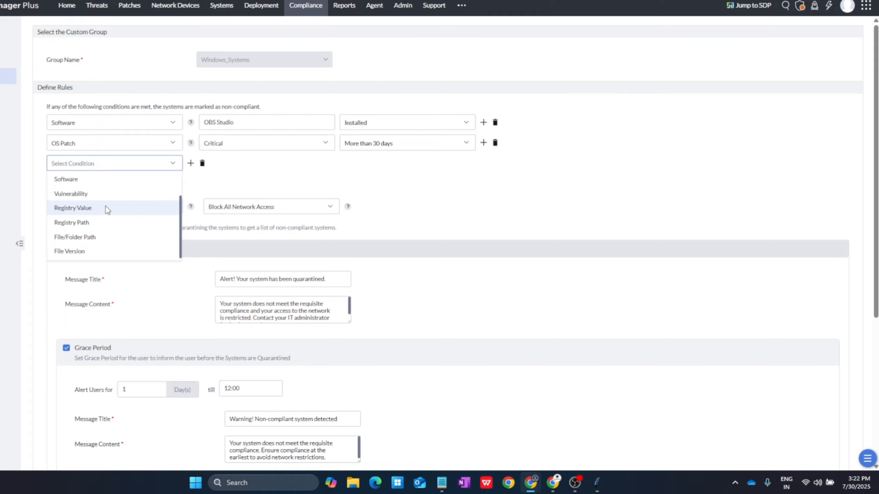
pyautogui.scroll(1, 108, 201)
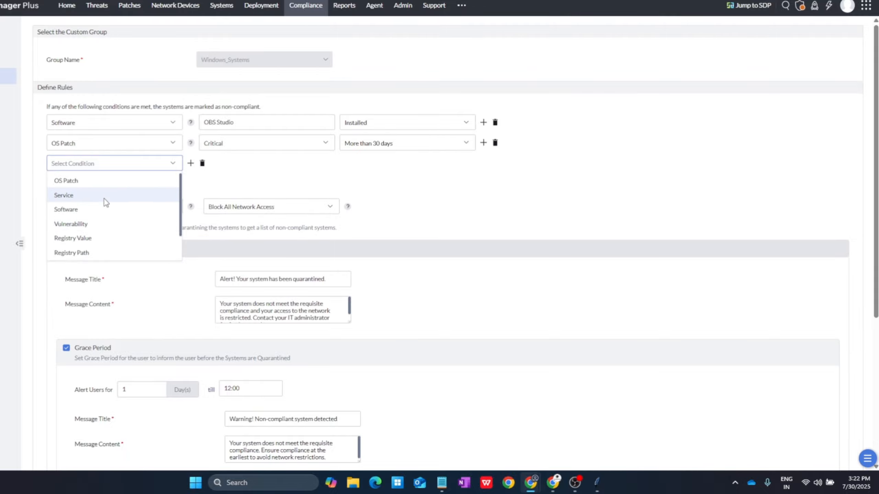
pyautogui.click(31, 190)
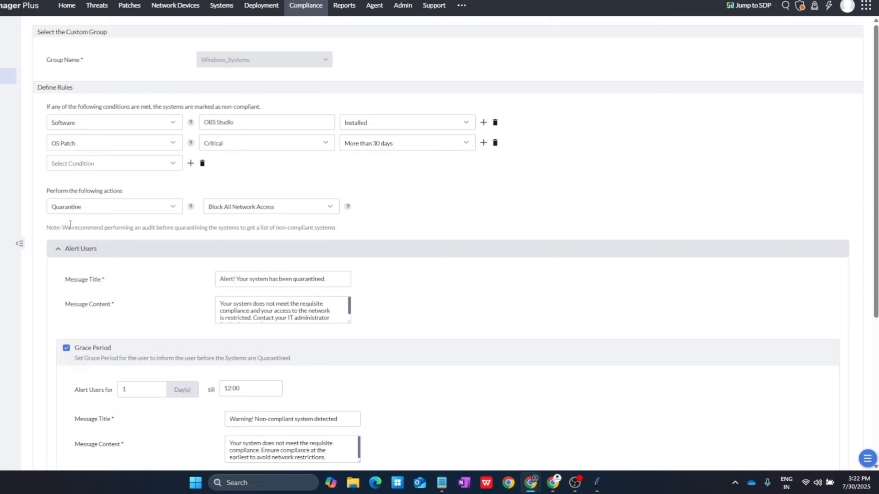
pyautogui.click(172, 163)
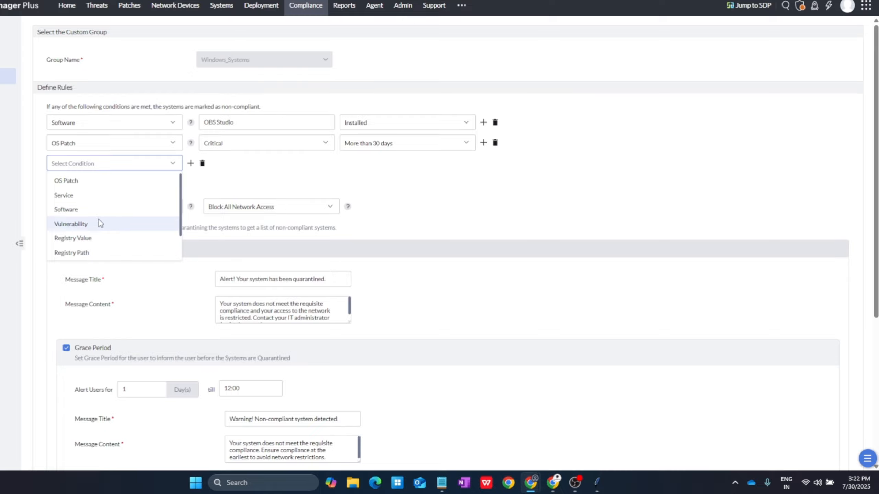
pyautogui.scroll(-1, 122, 228)
pyautogui.scroll(1, 124, 228)
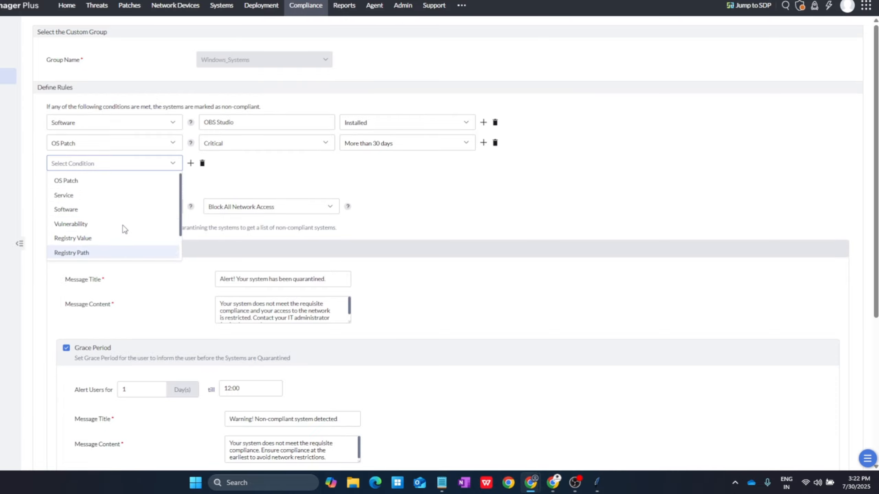
pyautogui.scroll(-1, 135, 236)
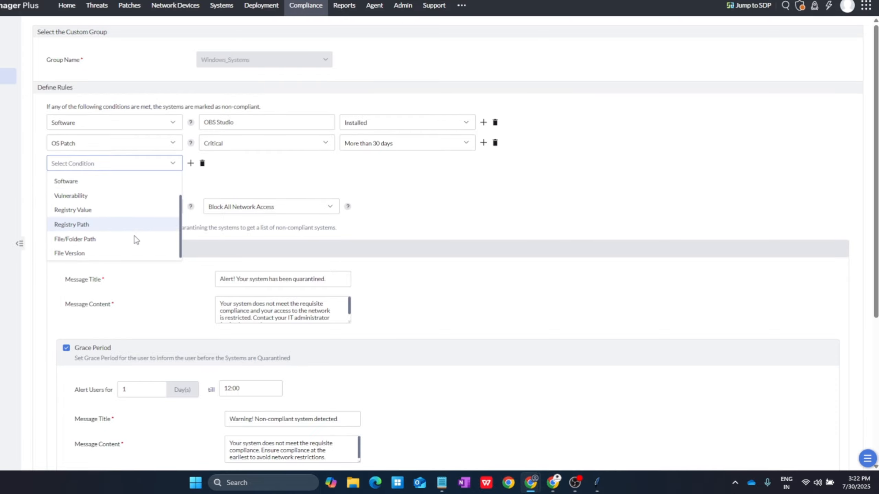
pyautogui.scroll(1, 135, 237)
pyautogui.click(187, 172)
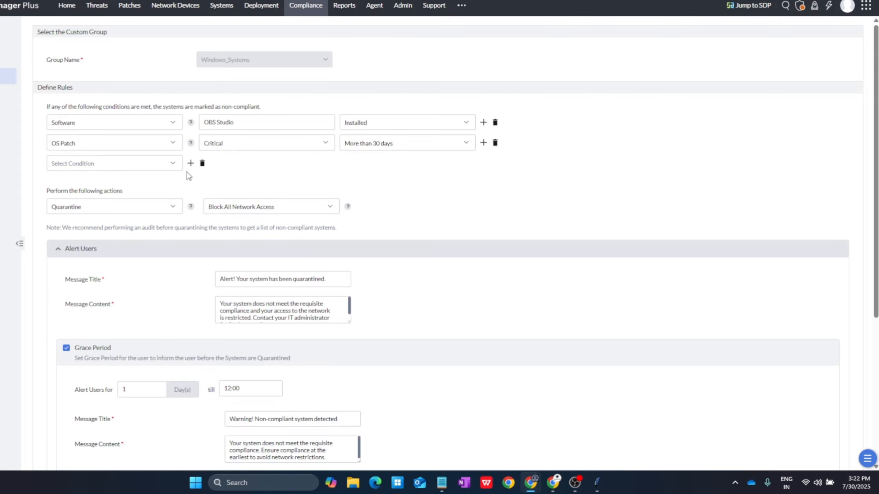
# Define the third rule as a Vulnerability condition with category Exploit Availability and value Exploit Available.
pyautogui.click(152, 163)
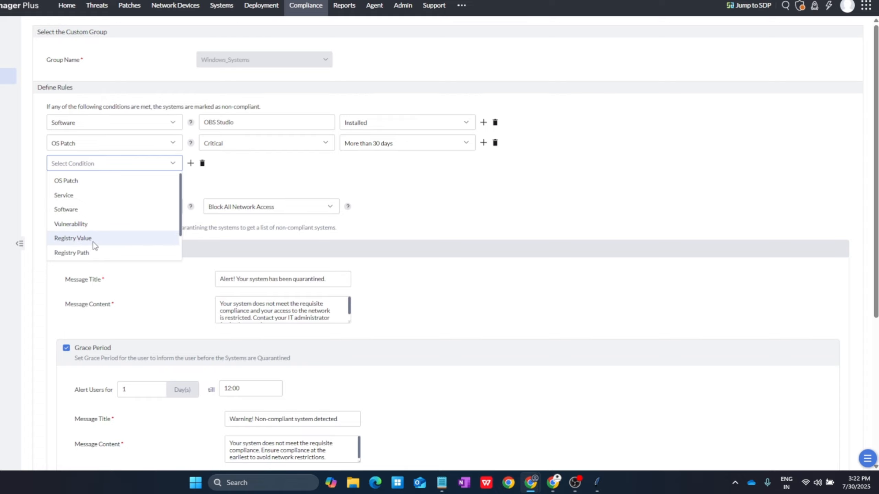
pyautogui.click(121, 227)
pyautogui.click(257, 165)
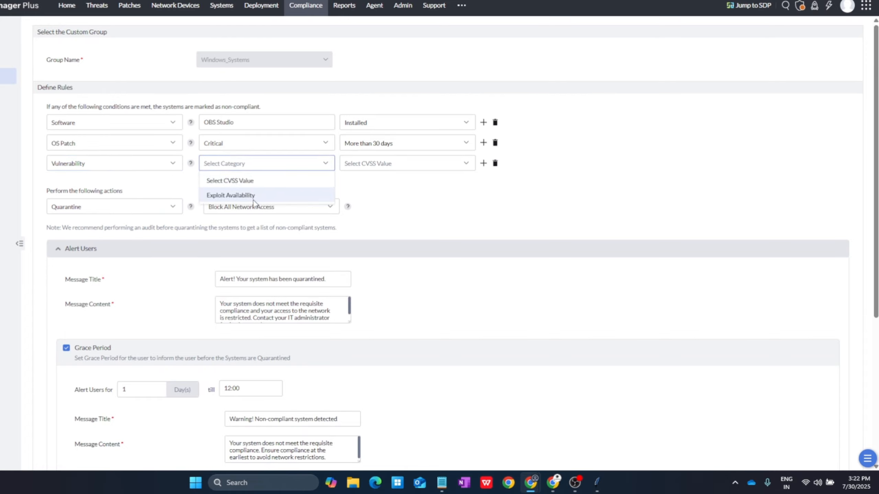
pyautogui.click(288, 196)
pyautogui.click(402, 168)
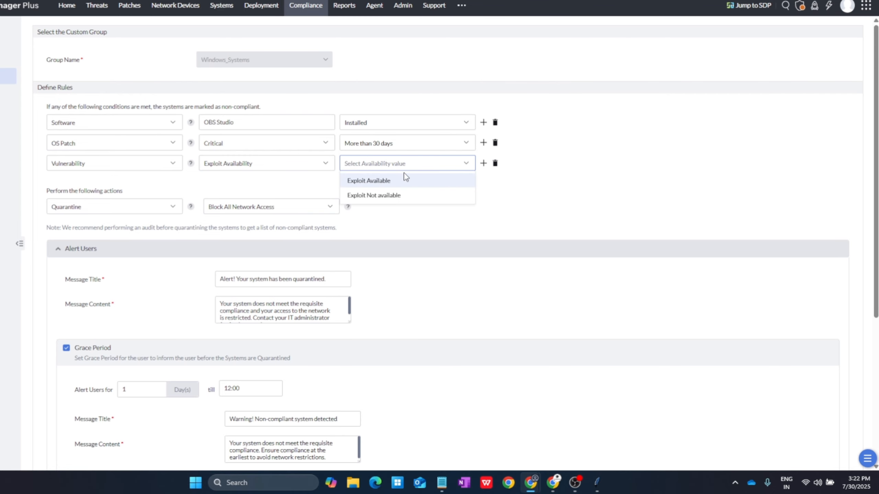
pyautogui.click(430, 180)
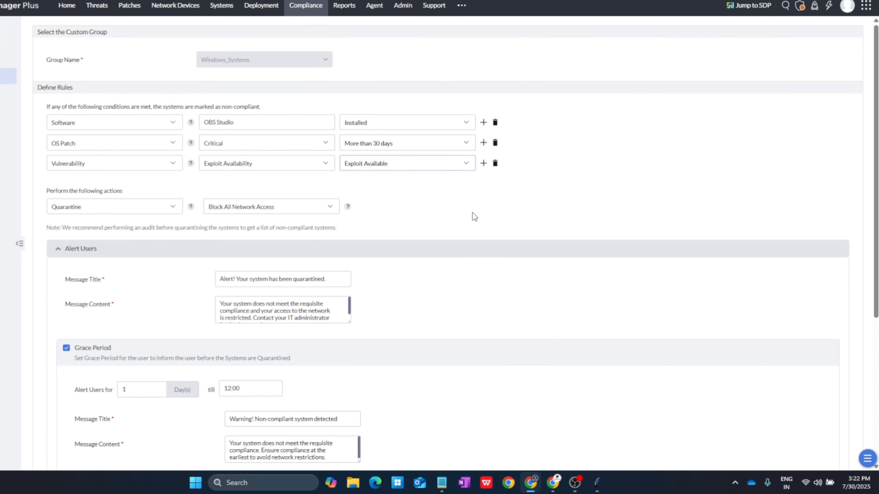
# Review the policy's rules, quarantine action, user alerts and notification settings, and save the modified policy.
pyautogui.scroll(-1, 356, 223)
pyautogui.scroll(-2, 356, 222)
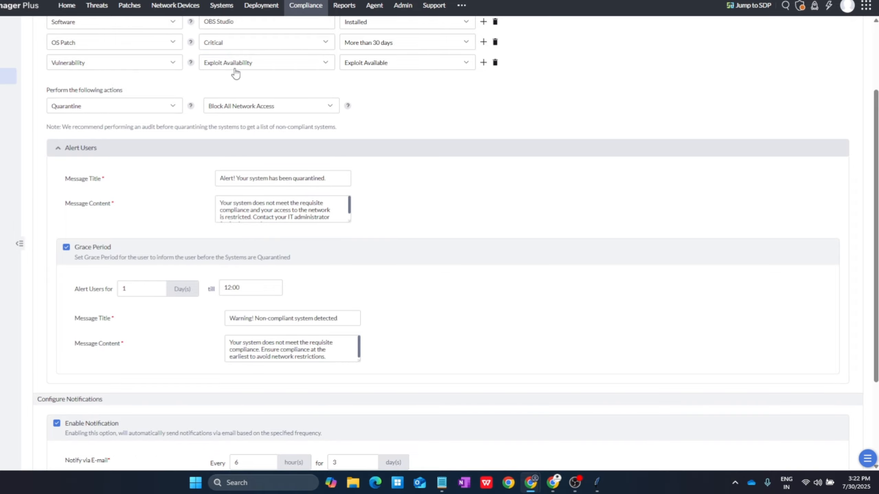
pyautogui.scroll(3, 421, 109)
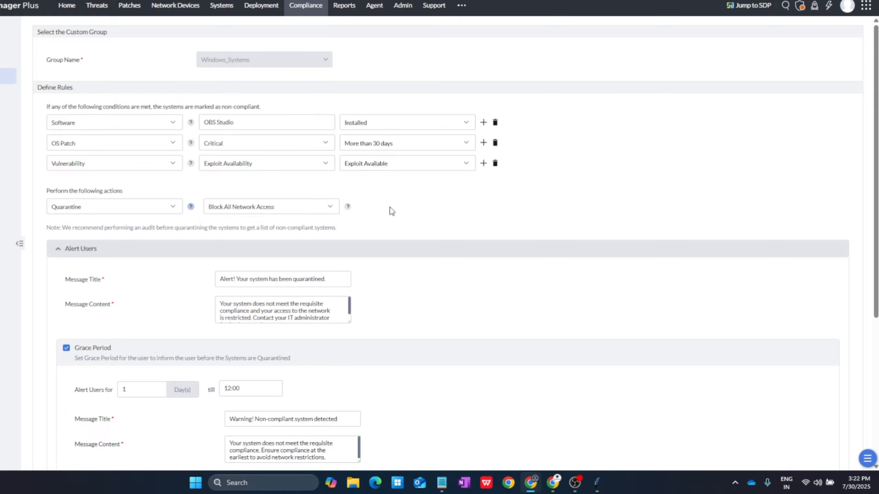
pyautogui.scroll(-5, 389, 210)
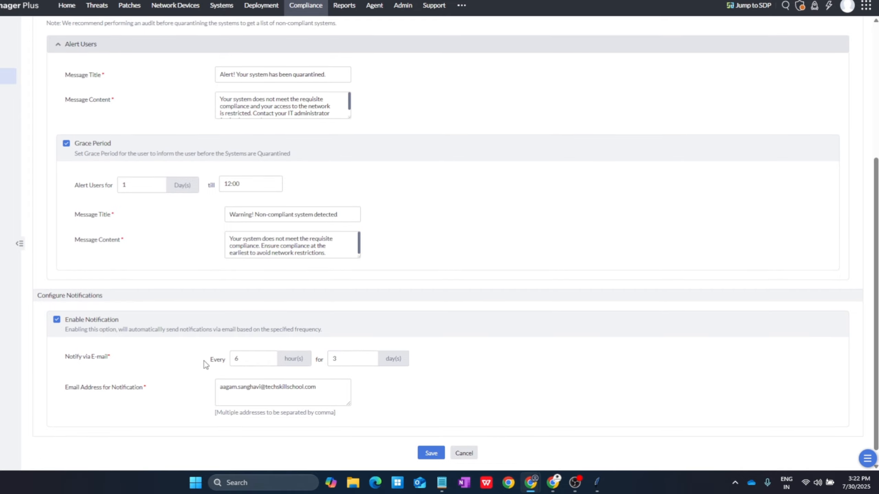
pyautogui.scroll(-1, 204, 362)
pyautogui.scroll(6, 496, 304)
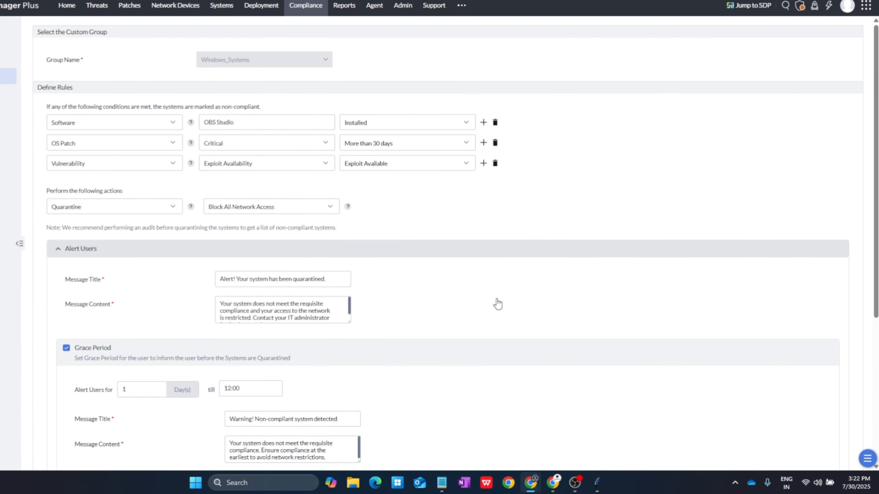
pyautogui.scroll(-6, 496, 304)
pyautogui.scroll(6, 497, 303)
pyautogui.scroll(-5, 512, 224)
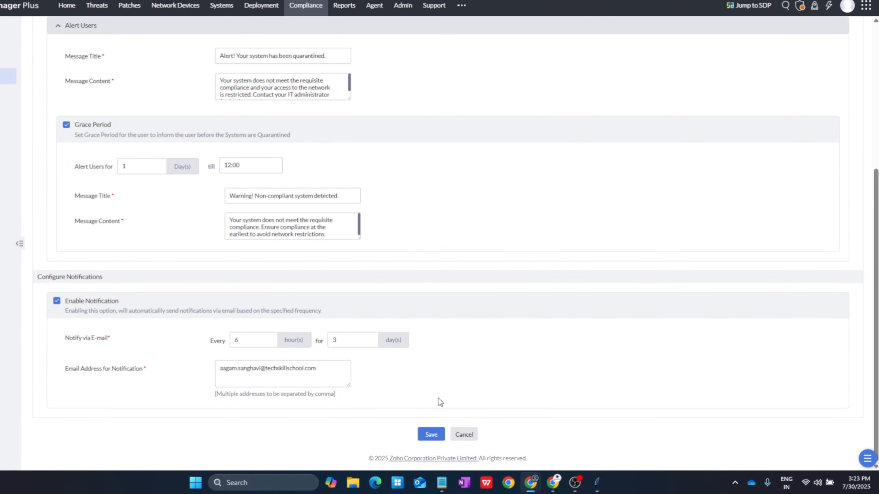
pyautogui.click(432, 434)
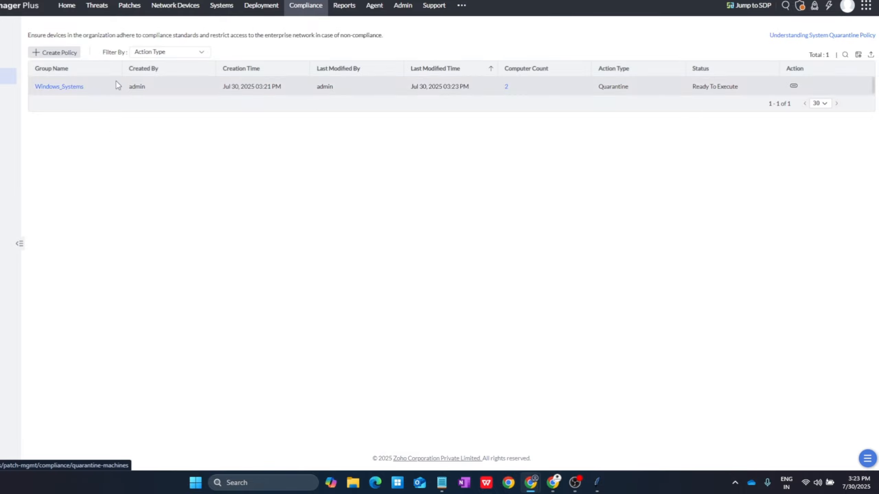
# Open the Windows_Systems quarantine policy and check its quarantine rules and summary.
pyautogui.click(59, 86)
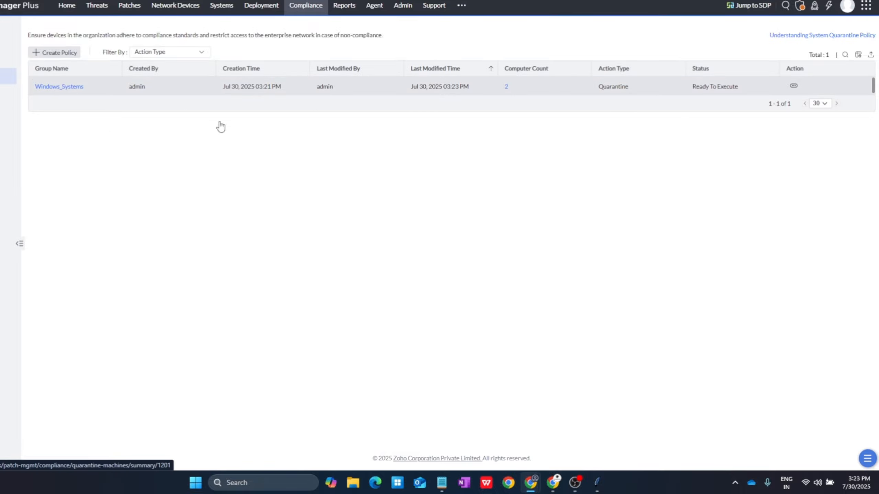
pyautogui.click(118, 70)
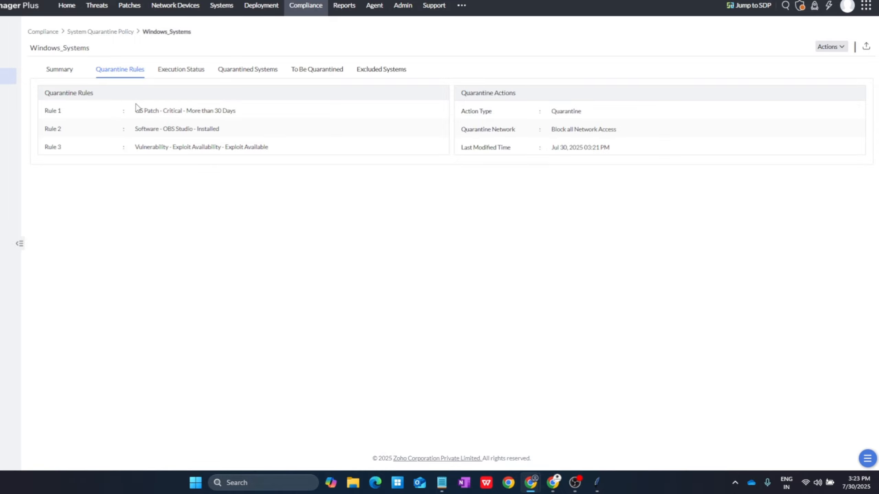
pyautogui.moveTo(135, 111); pyautogui.dragTo(32, 93)
pyautogui.click(310, 138)
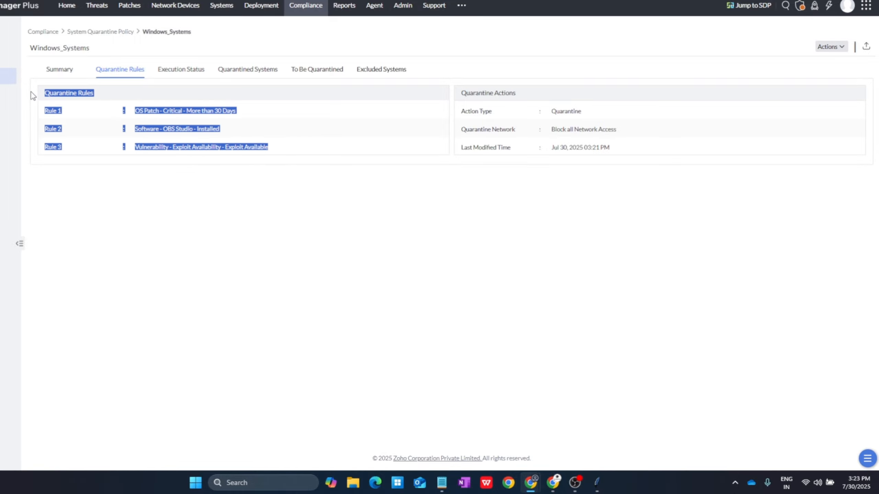
pyautogui.click(135, 227)
pyautogui.click(63, 75)
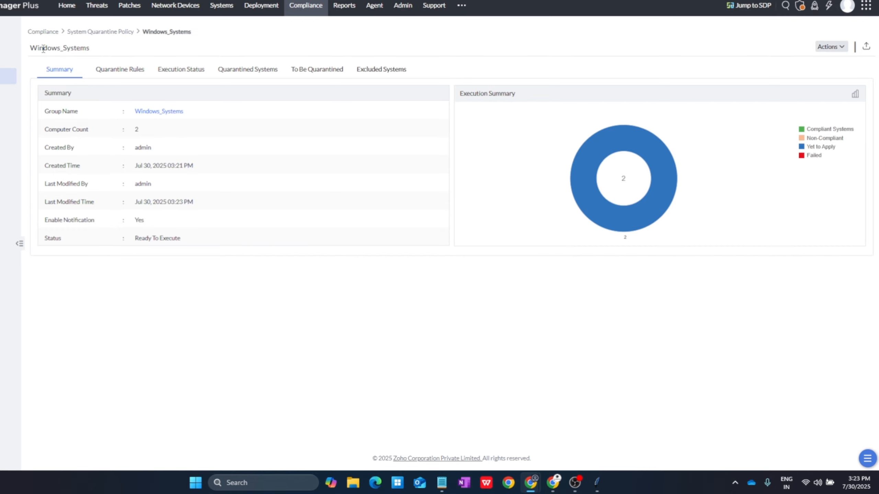